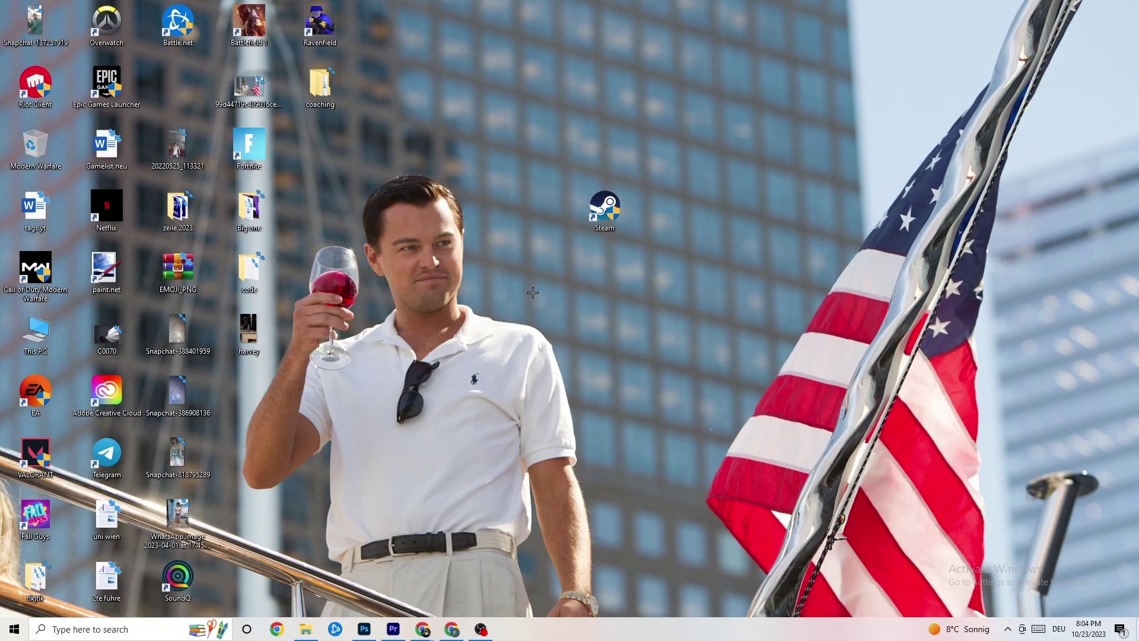
- Open the Steam shortcut's compatibility properties and accept Windows 8 compatibility mode with the program run as administrator
drag(602, 210, 531, 257)
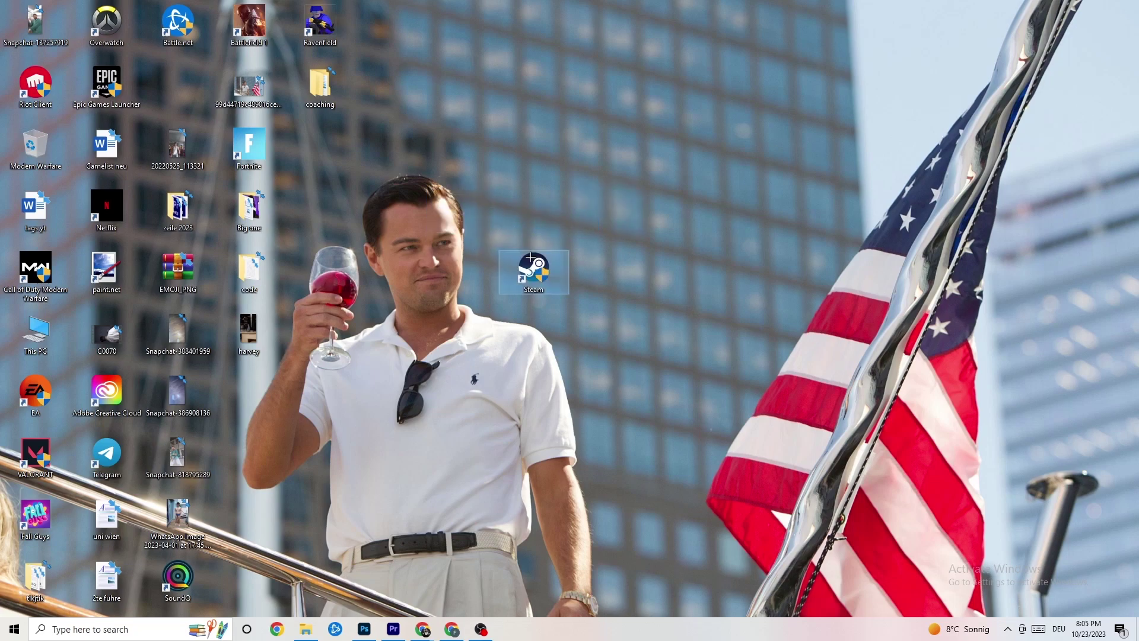
right_click(538, 275)
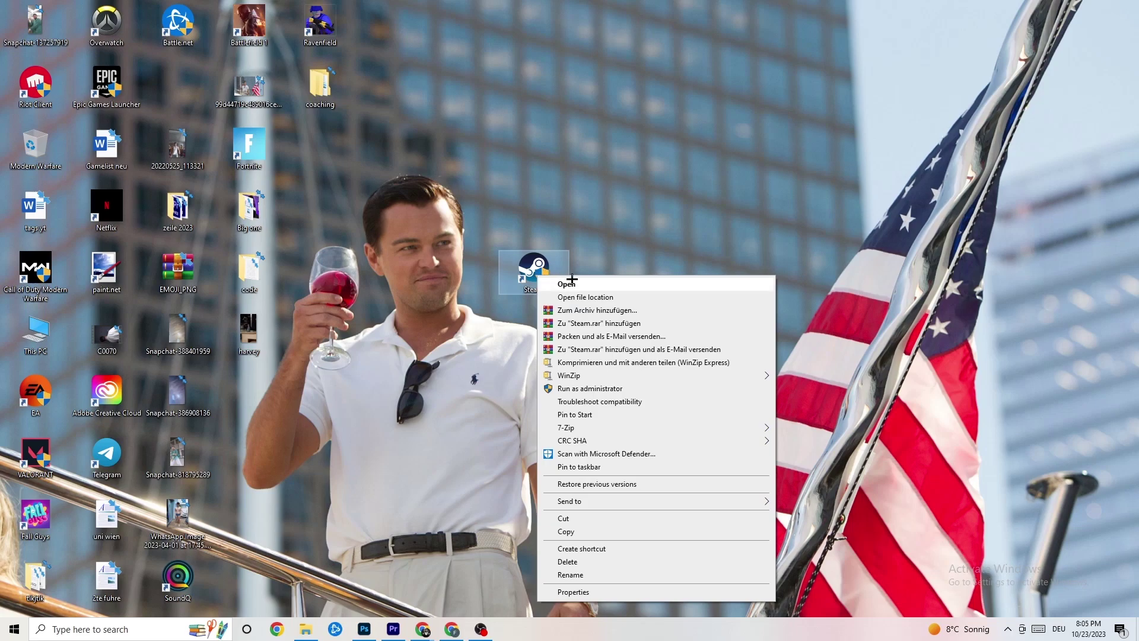
click(608, 592)
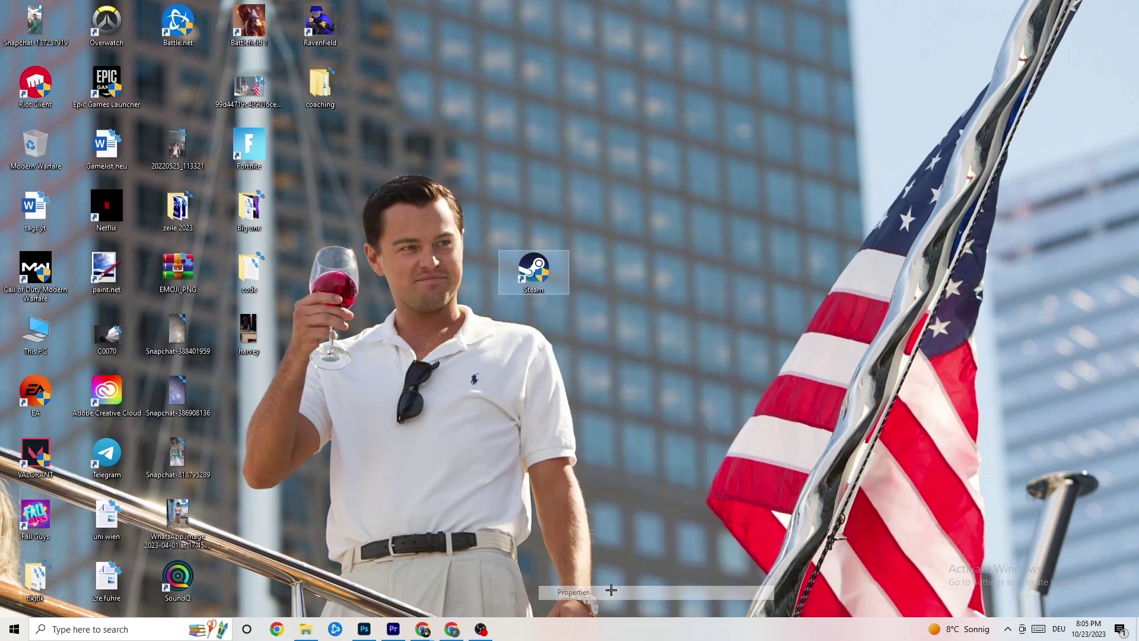
drag(626, 285, 534, 159)
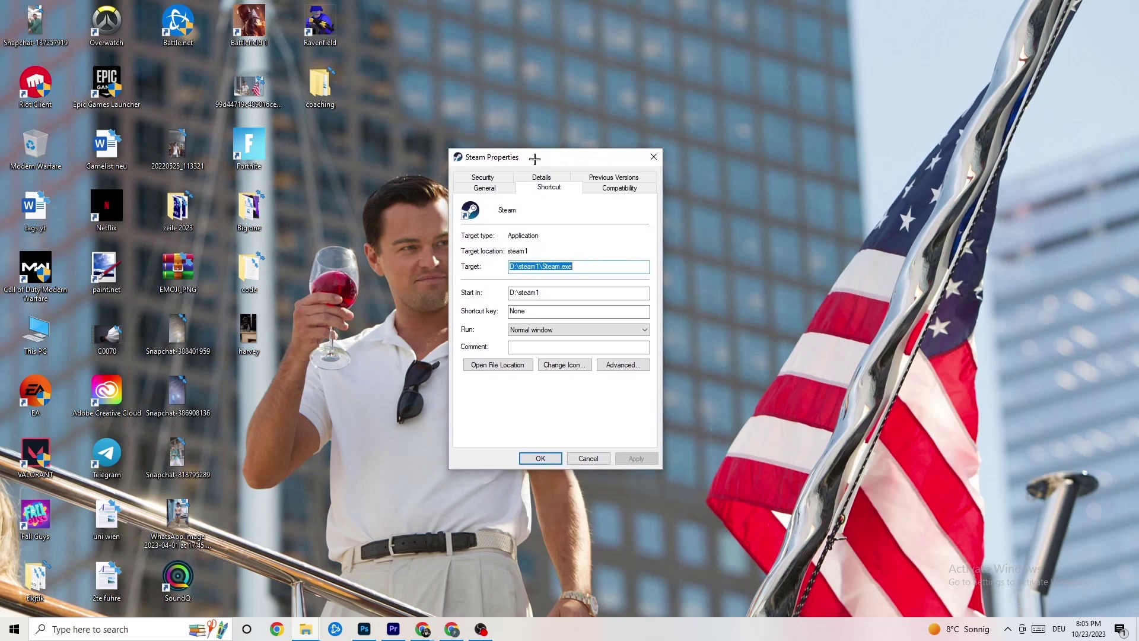
click(615, 189)
drag(572, 159, 541, 80)
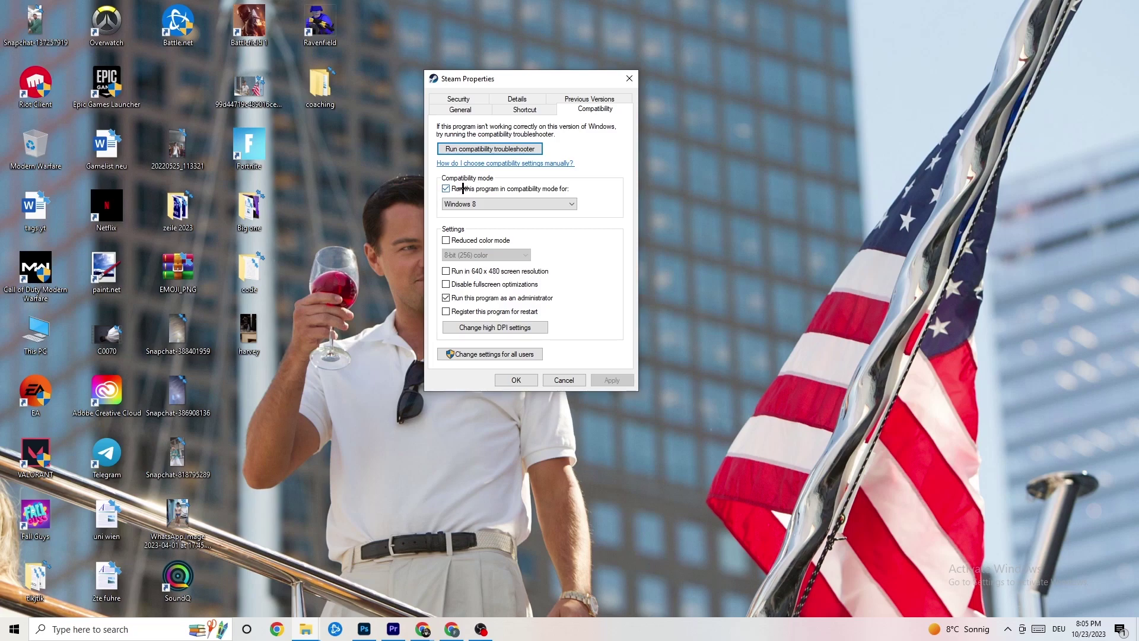
click(562, 200)
click(588, 192)
click(519, 378)
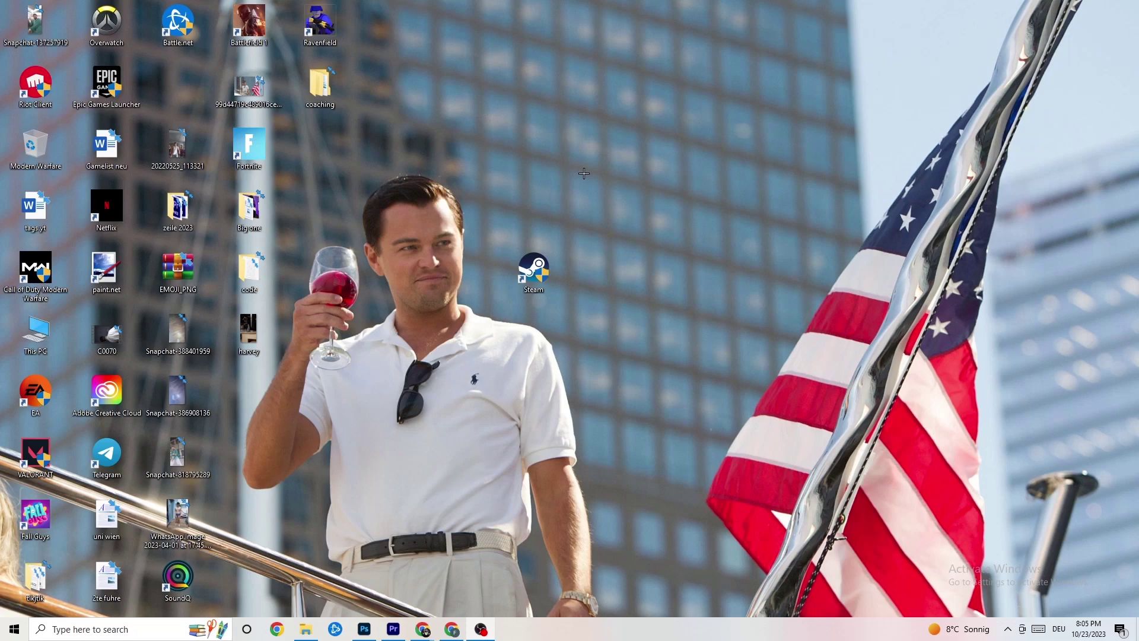
drag(549, 272, 525, 169)
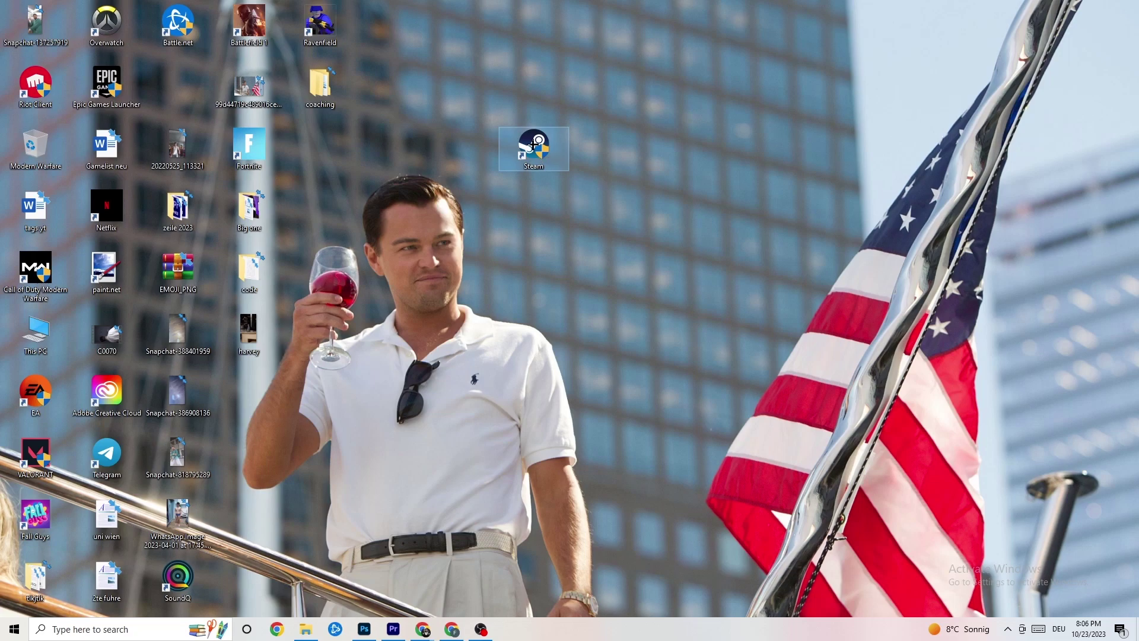
drag(534, 144, 463, 202)
click(495, 162)
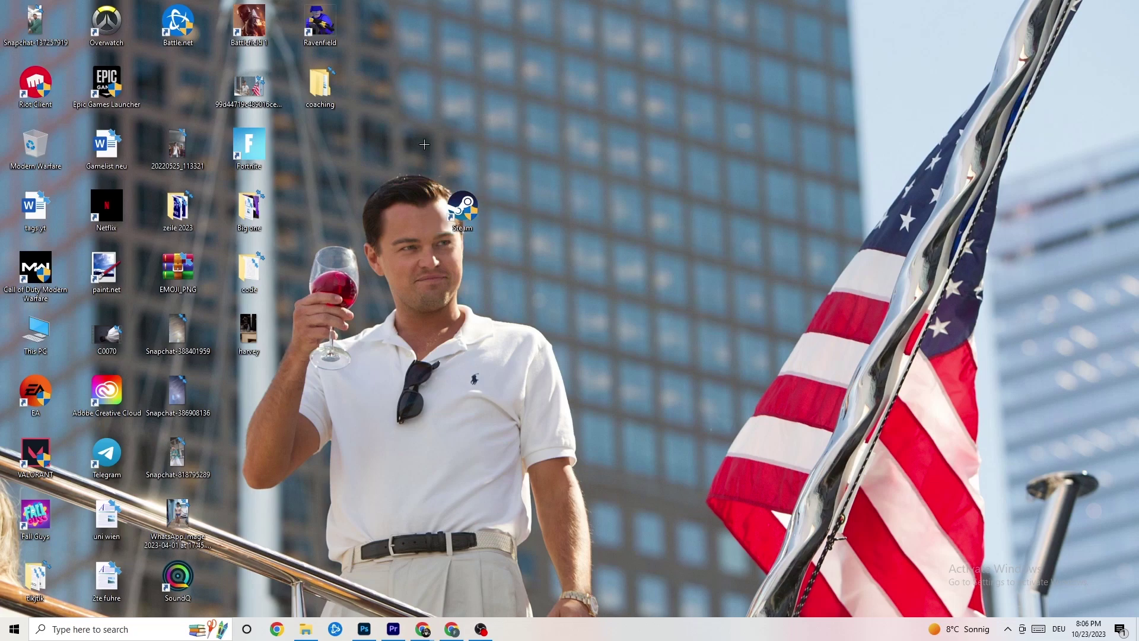
drag(460, 205, 532, 181)
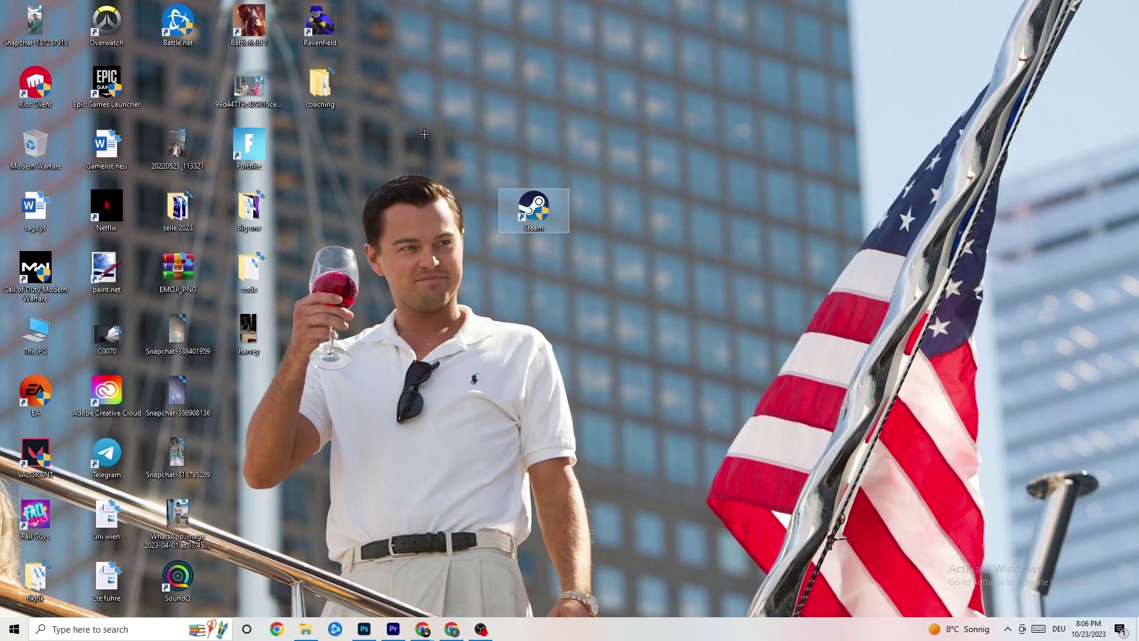
- Review the compatibility settings in the Steam shortcut's properties and close them without changes
right_click(531, 224)
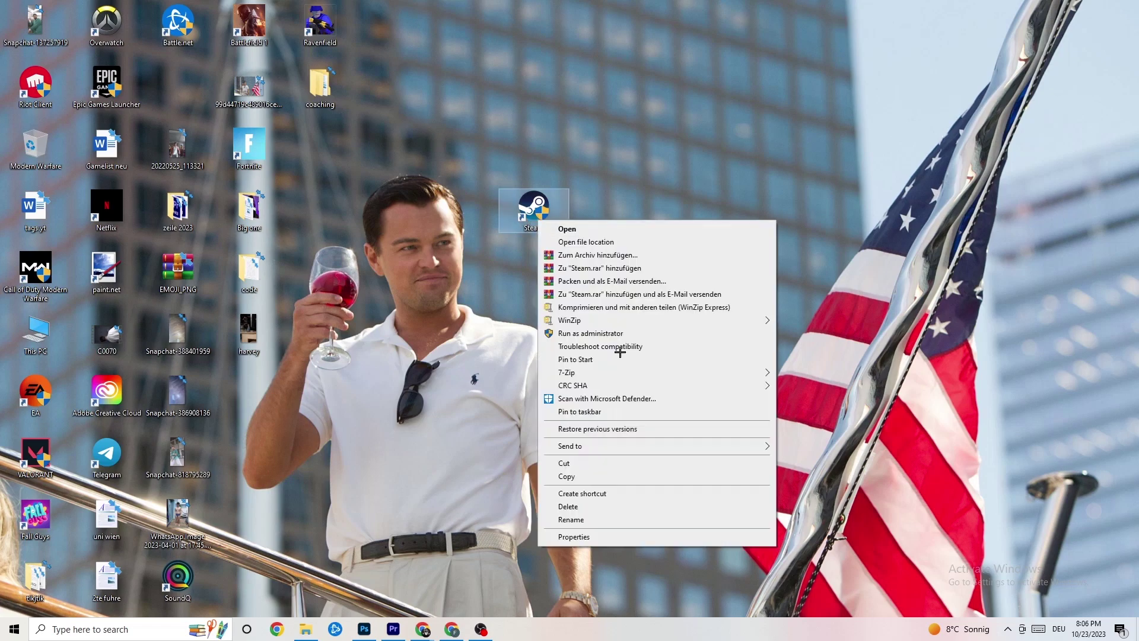
click(593, 537)
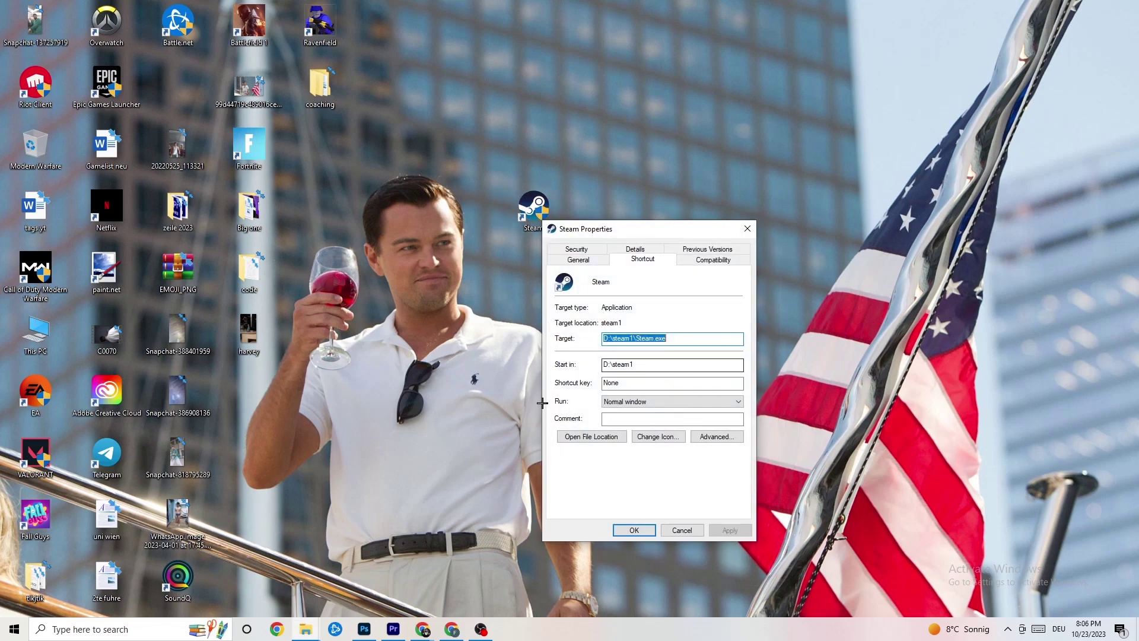
click(713, 259)
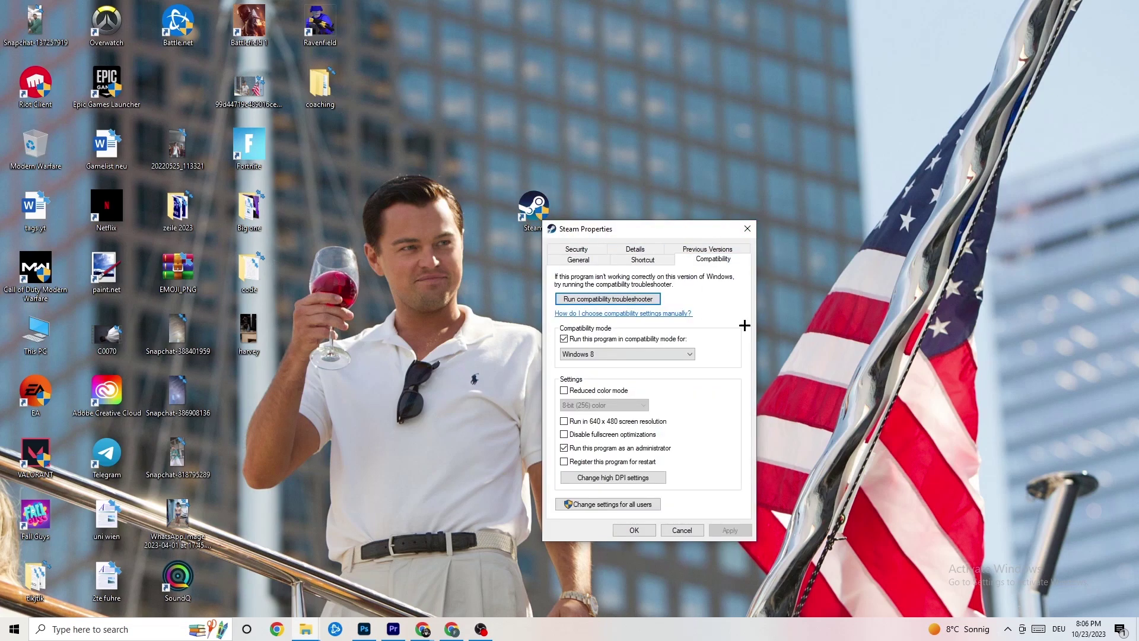
click(747, 228)
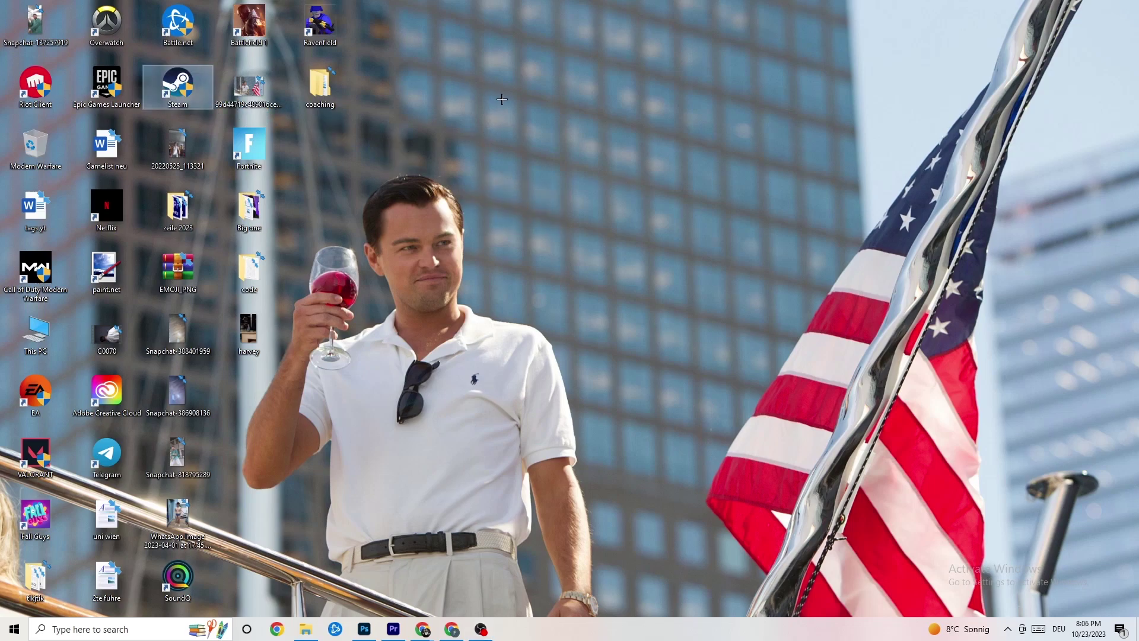
- Open Task Manager and show it in a maximized window
click(553, 116)
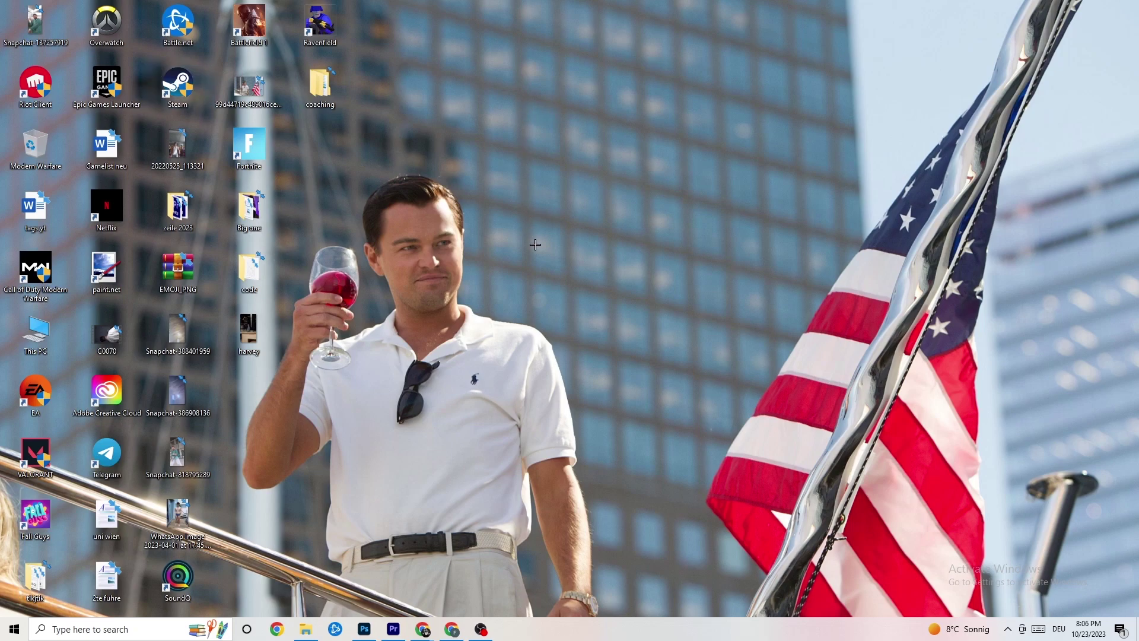
right_click(540, 635)
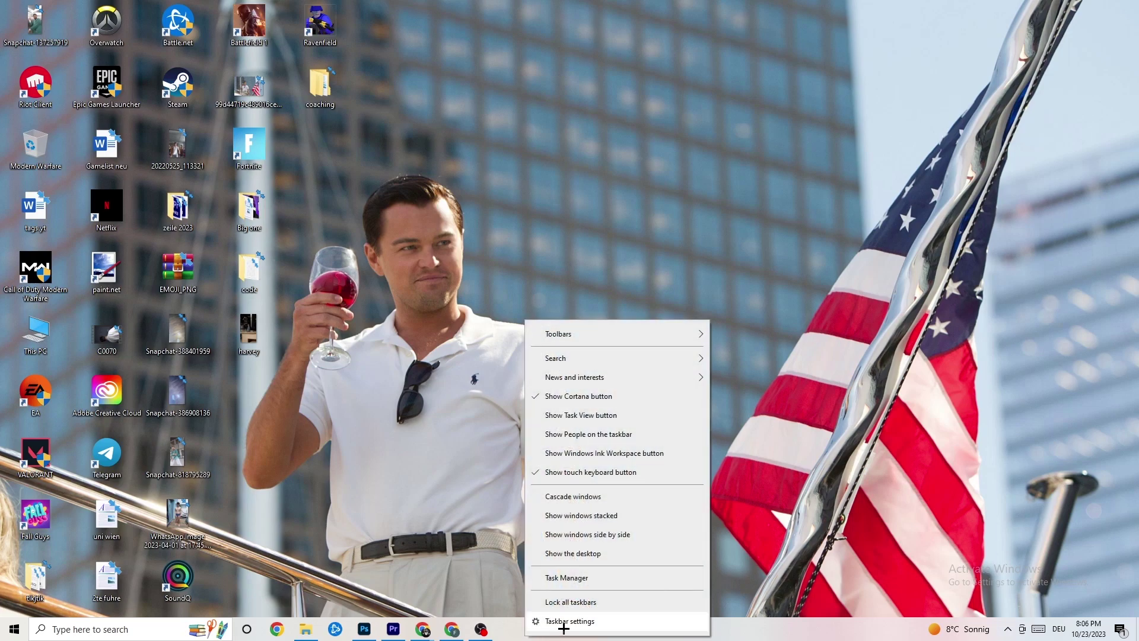
click(582, 579)
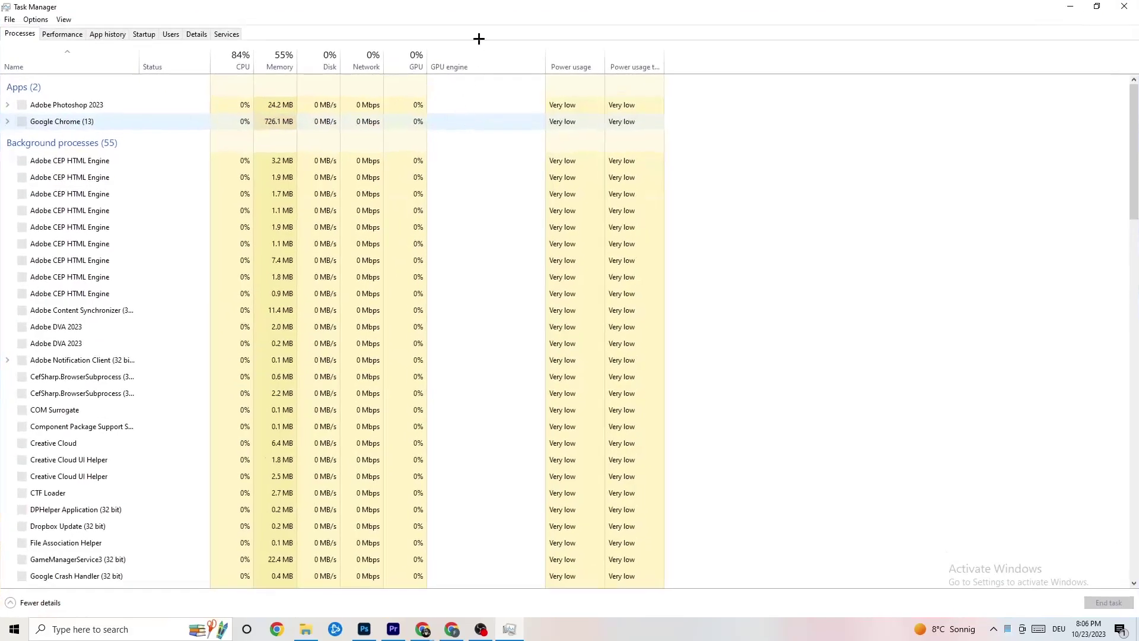
mouse_move(479, 39)
mouse_down()
mouse_move(514, 31)
mouse_move(492, 56)
mouse_up()
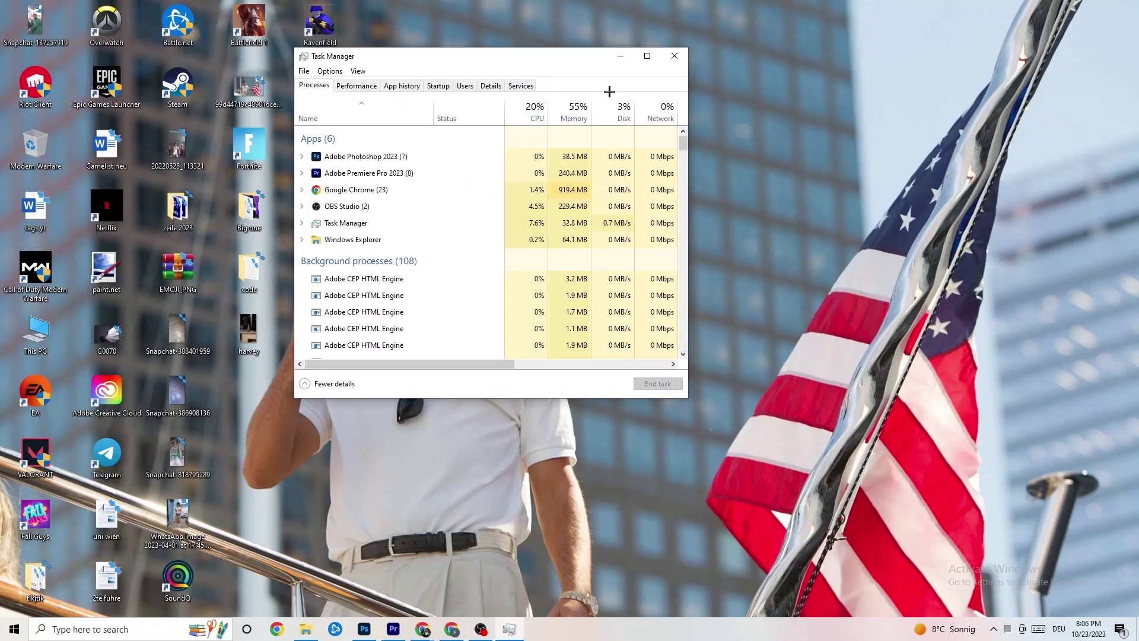
click(648, 57)
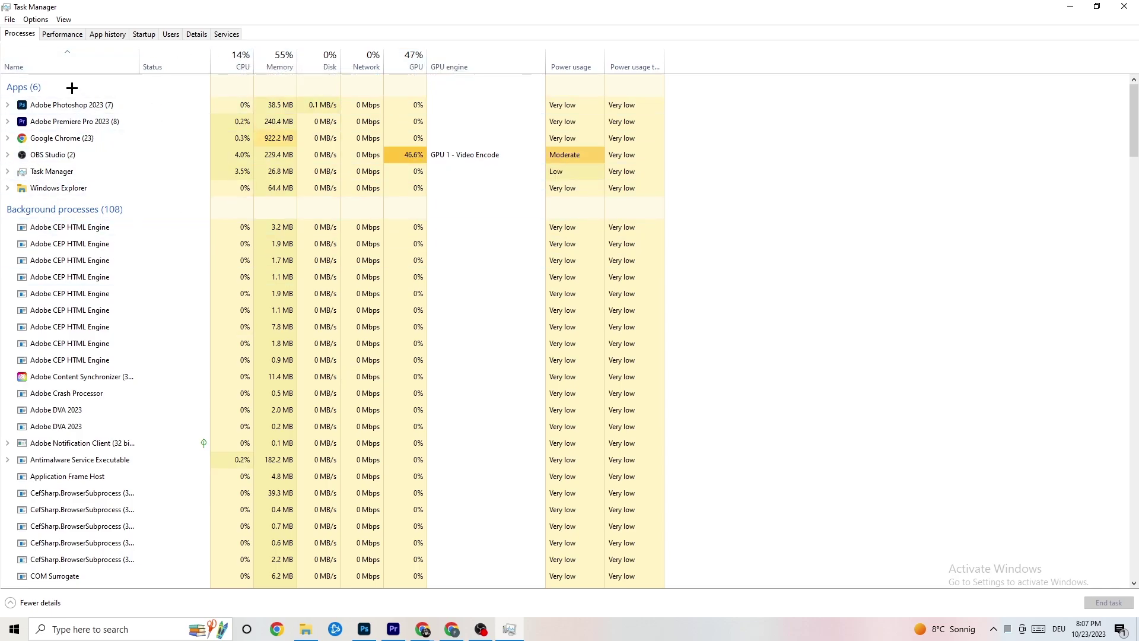
- Check the running processes and end the Adobe Photoshop 2023 task
scroll(150, 328, down, 7)
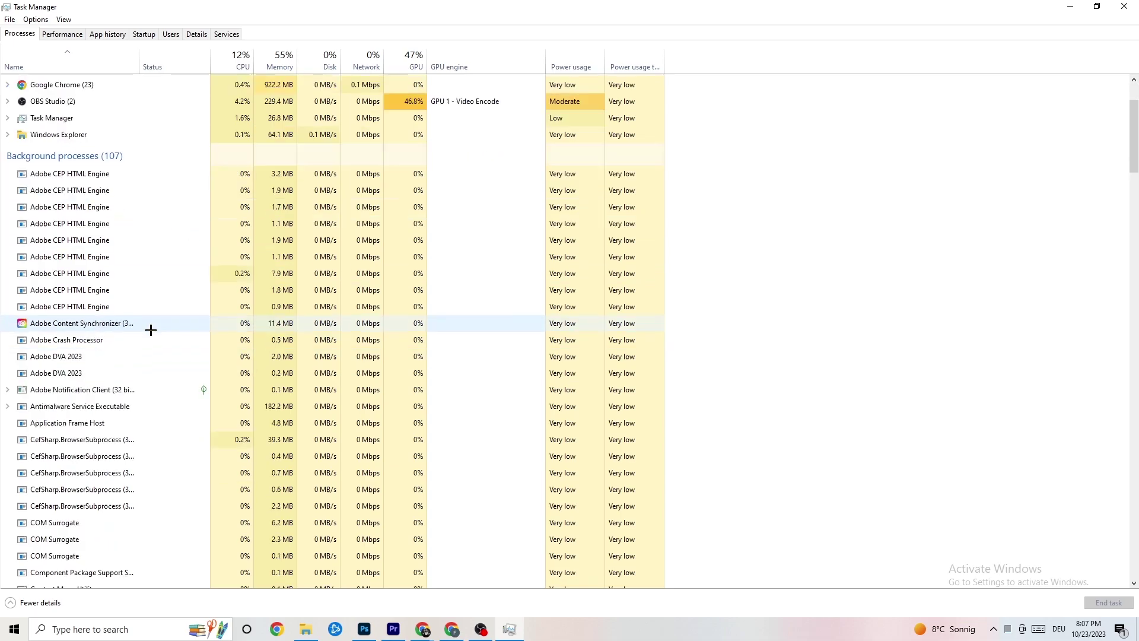
scroll(151, 311, down, 10)
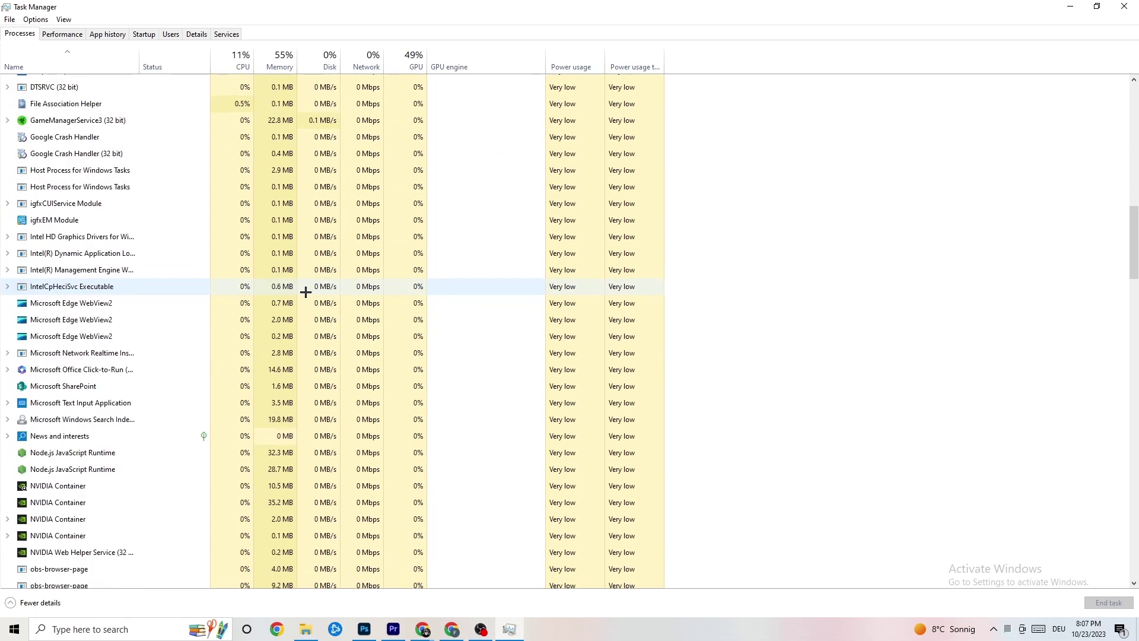
scroll(305, 287, up, 2)
scroll(312, 292, up, 10)
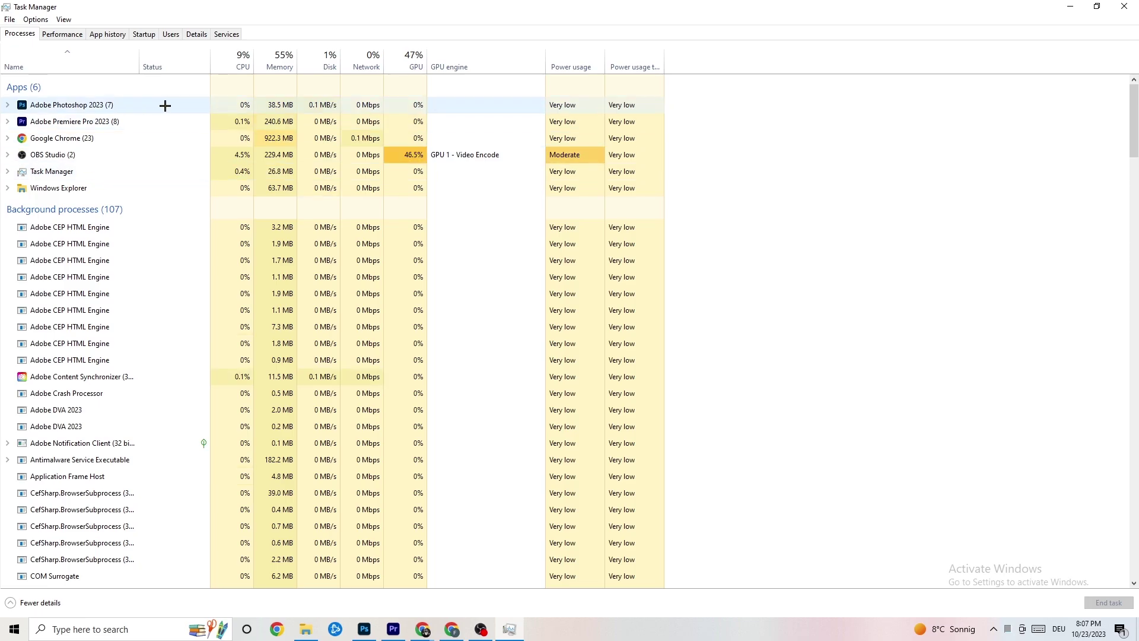
right_click(295, 106)
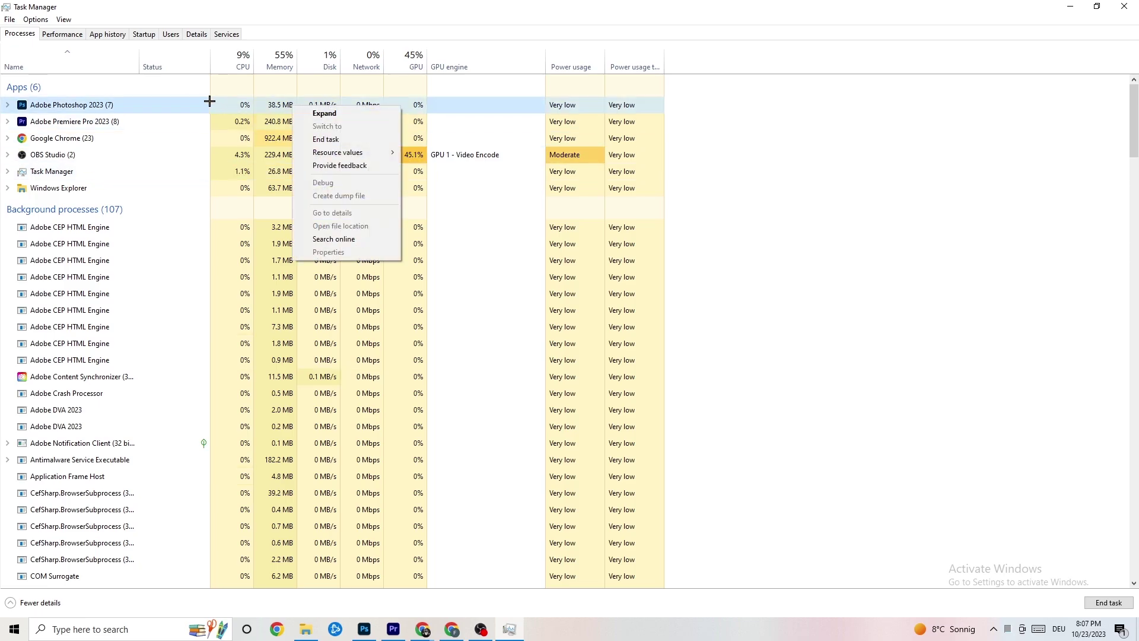
right_click(156, 110)
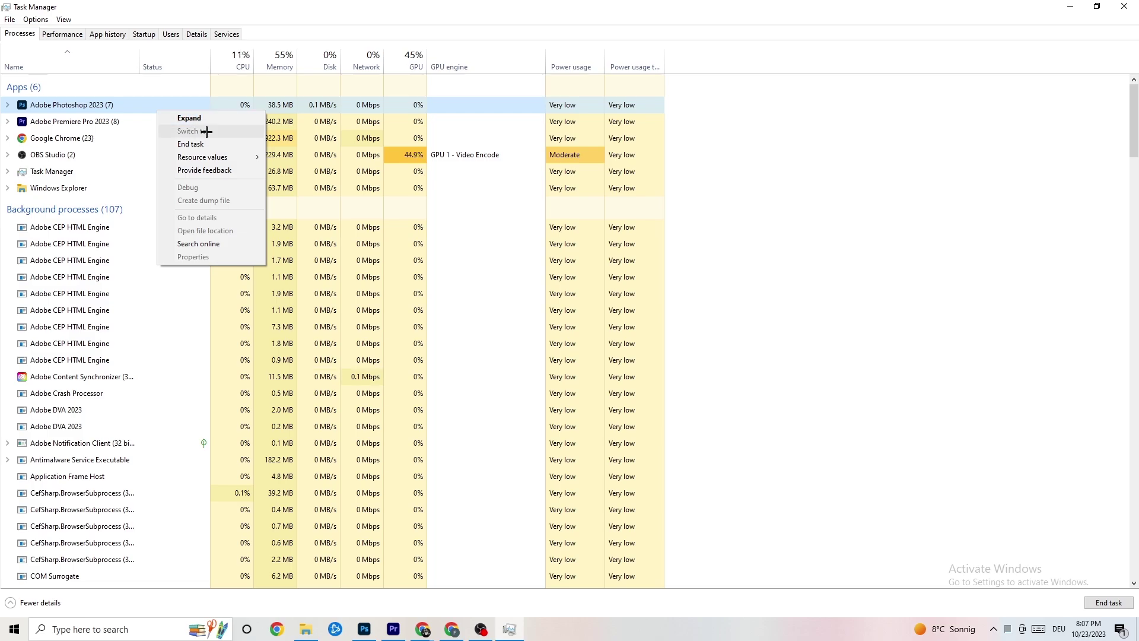
click(225, 143)
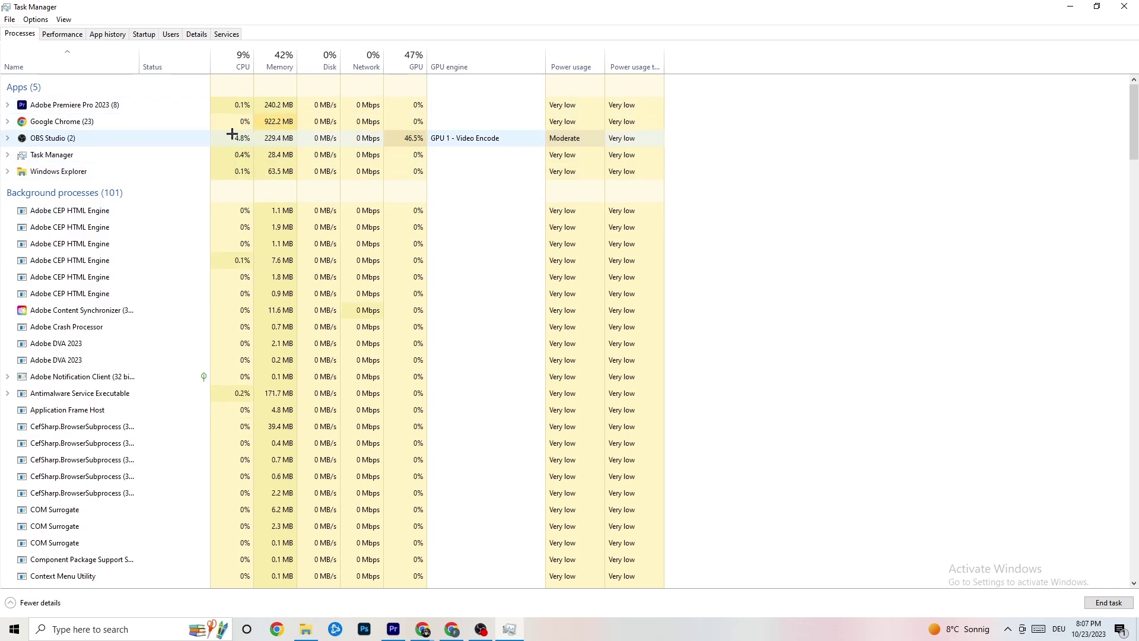
- Look through Task Manager's performance, app history, startup, user and process detail views
double_click(400, 7)
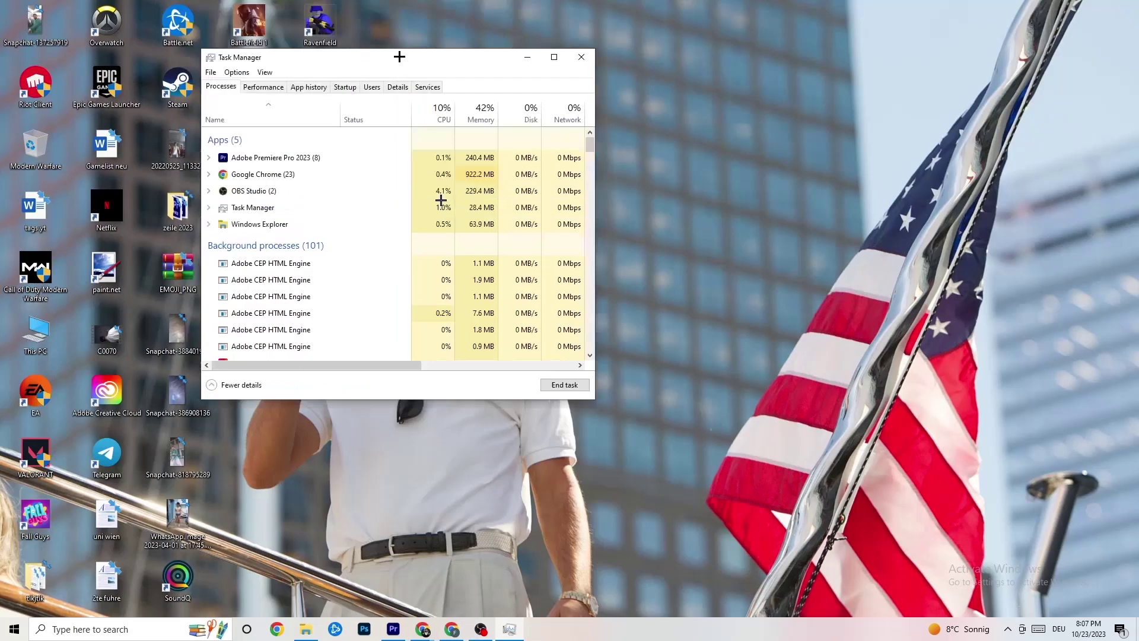
double_click(401, 51)
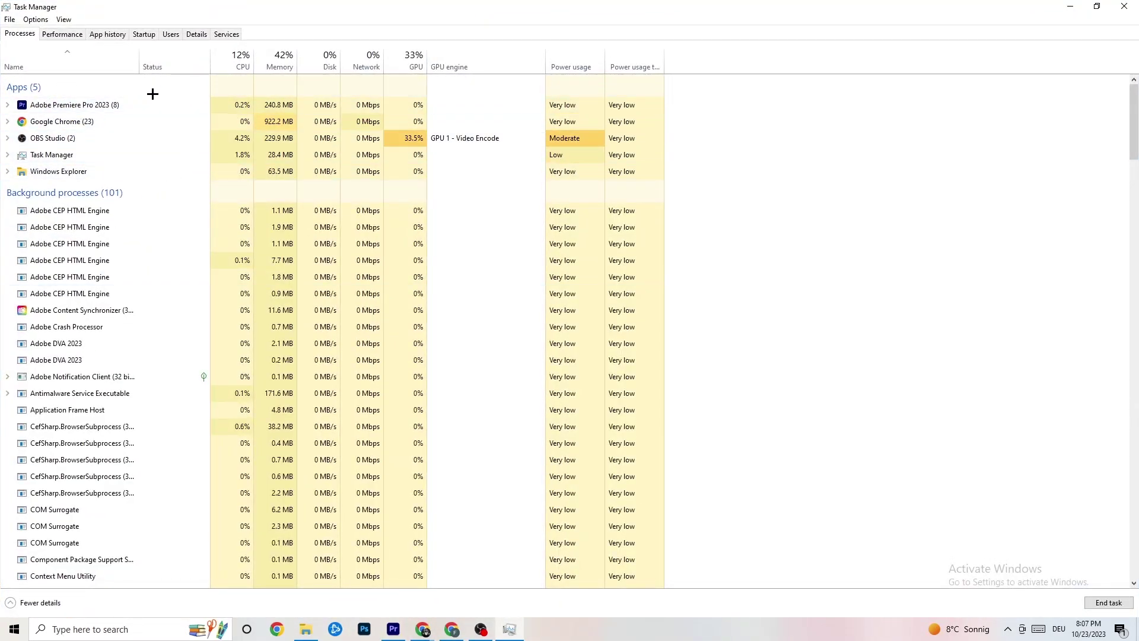
right_click(113, 102)
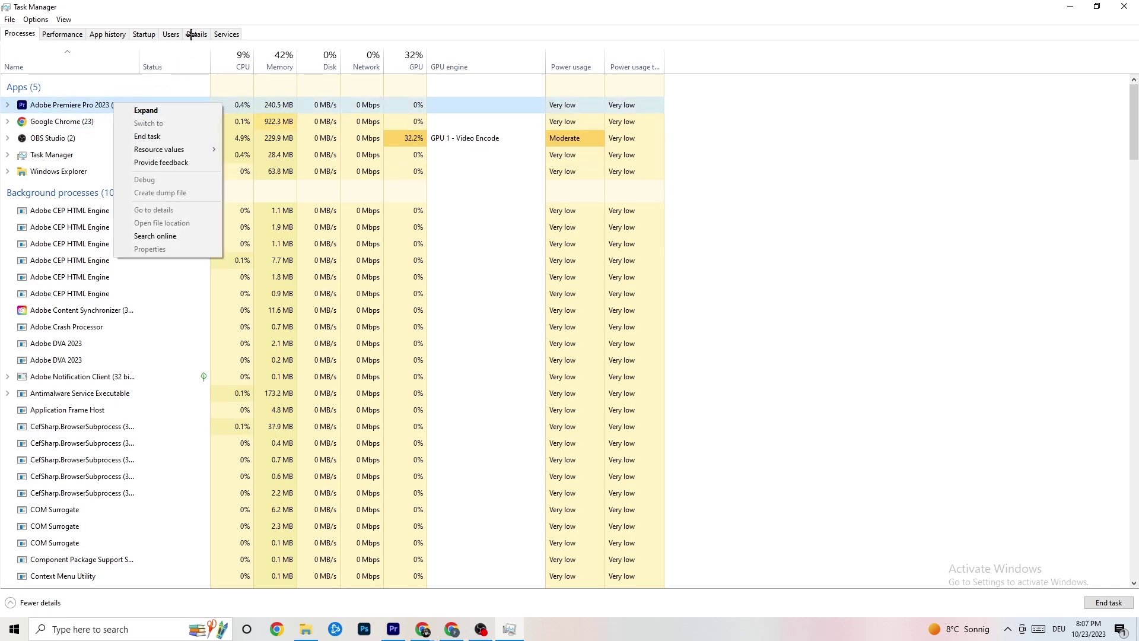
click(71, 33)
click(110, 34)
click(144, 34)
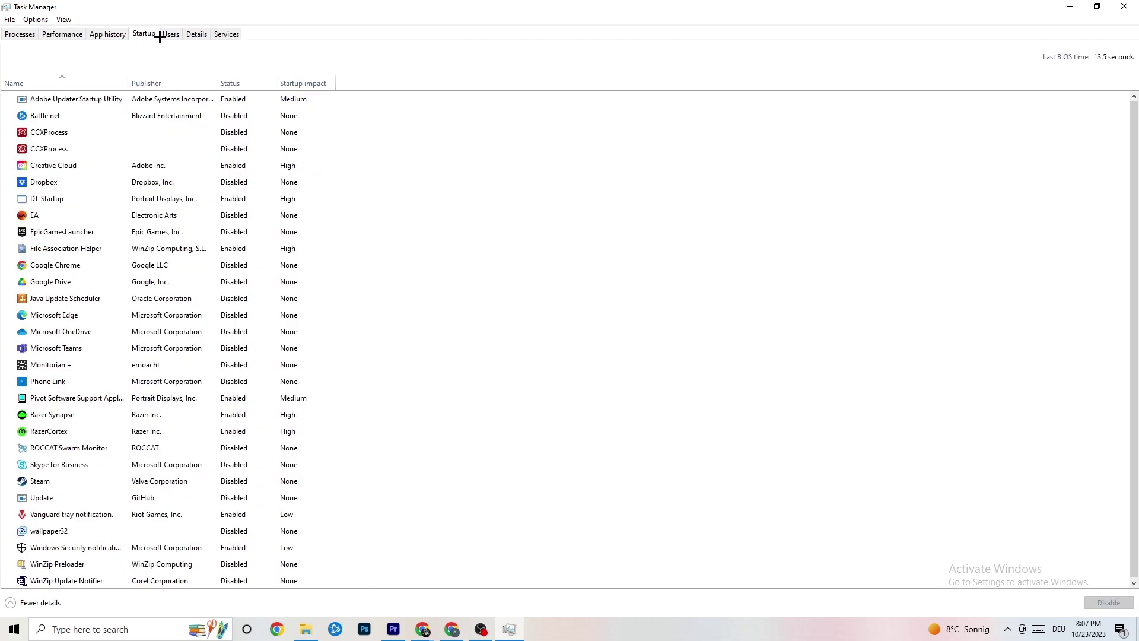
click(170, 35)
click(197, 36)
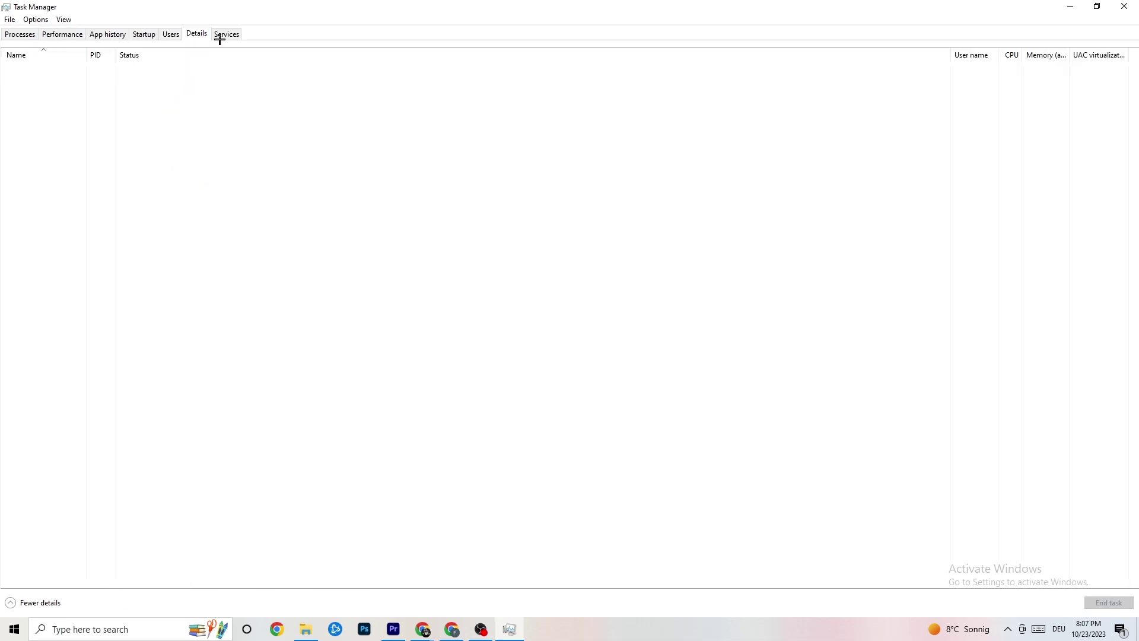
click(17, 34)
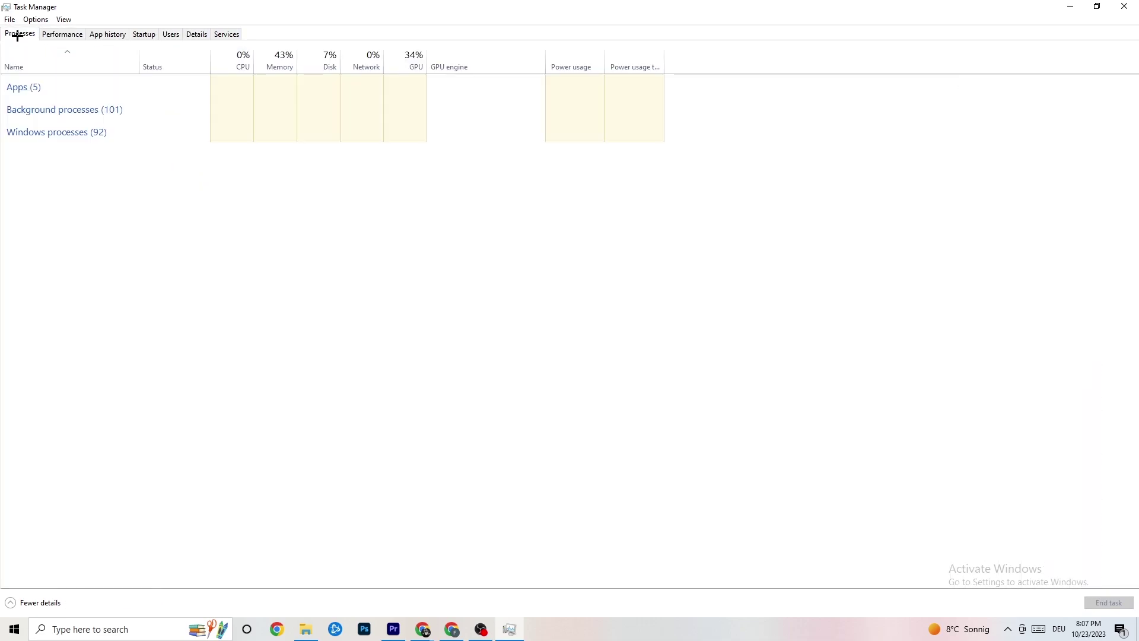
- Show the available priority levels for the Adobe Premiere Pro process in the detailed process list
click(197, 33)
right_click(95, 93)
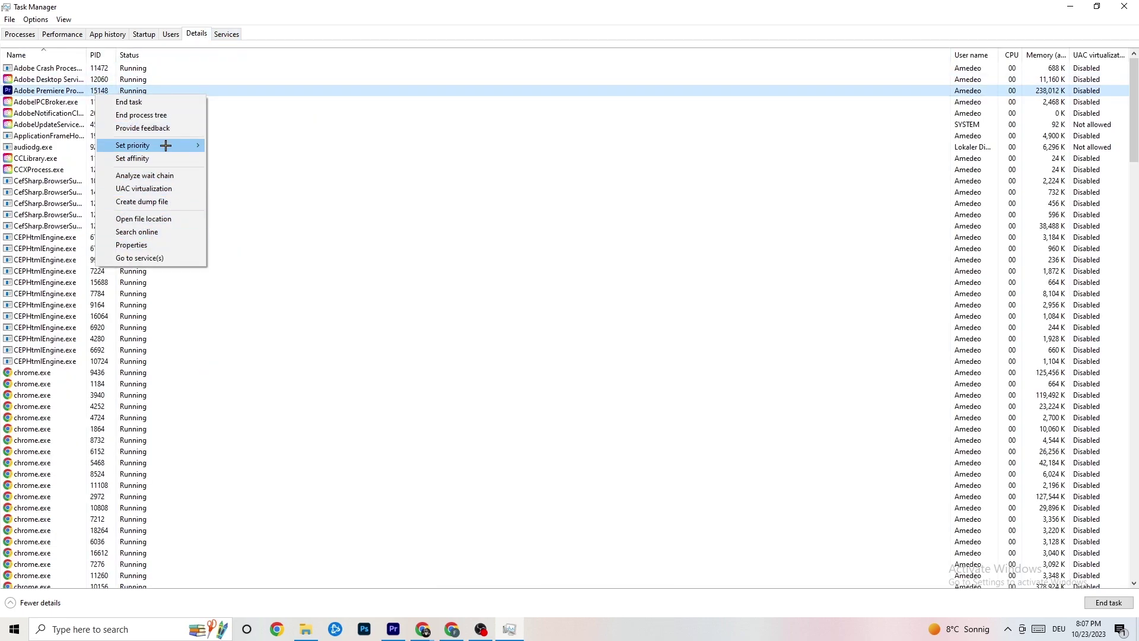
click(30, 35)
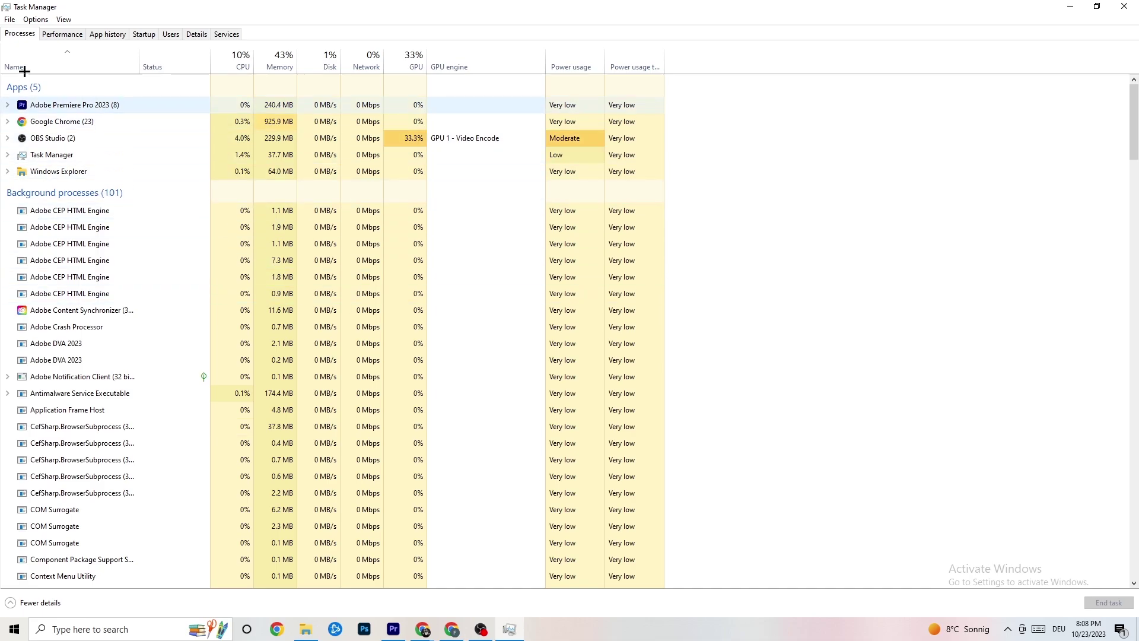
click(197, 34)
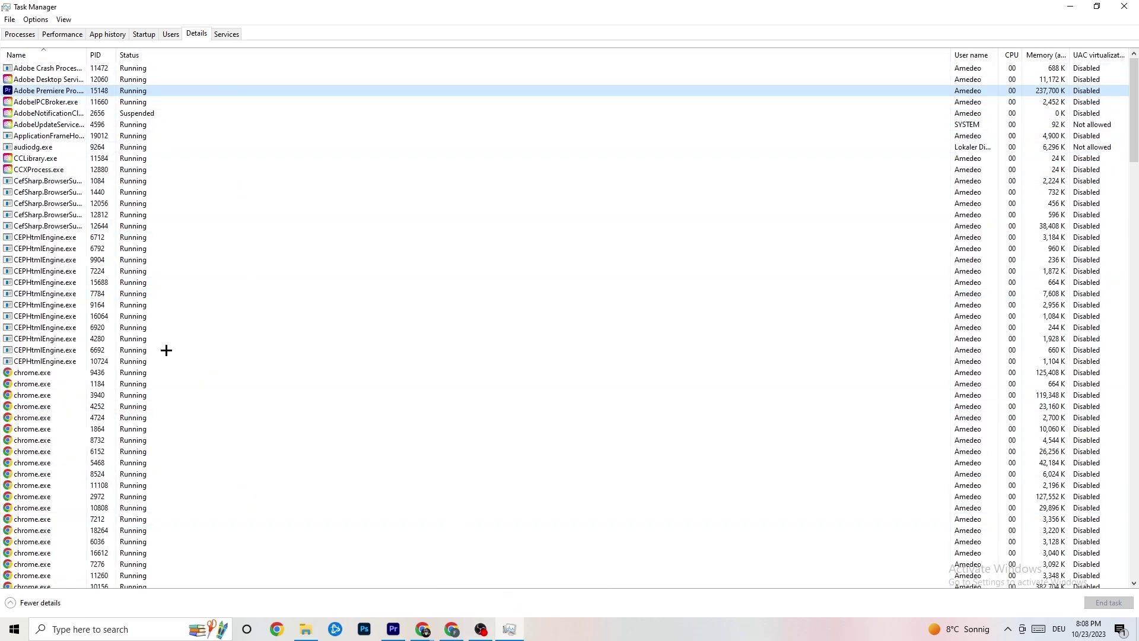
right_click(128, 91)
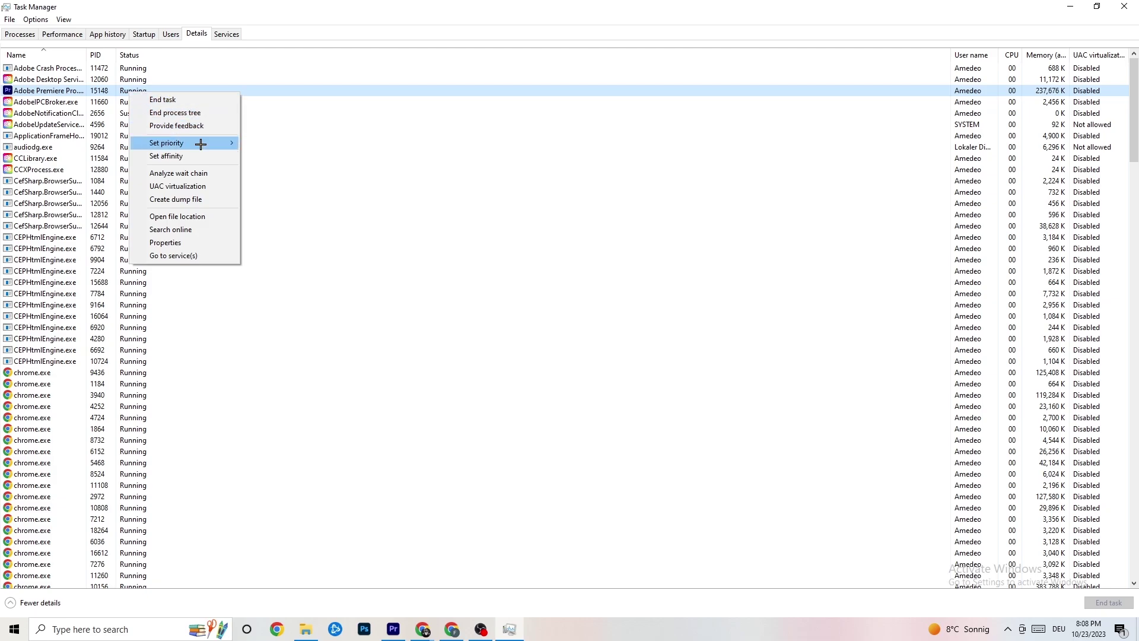
mouse_move(201, 145)
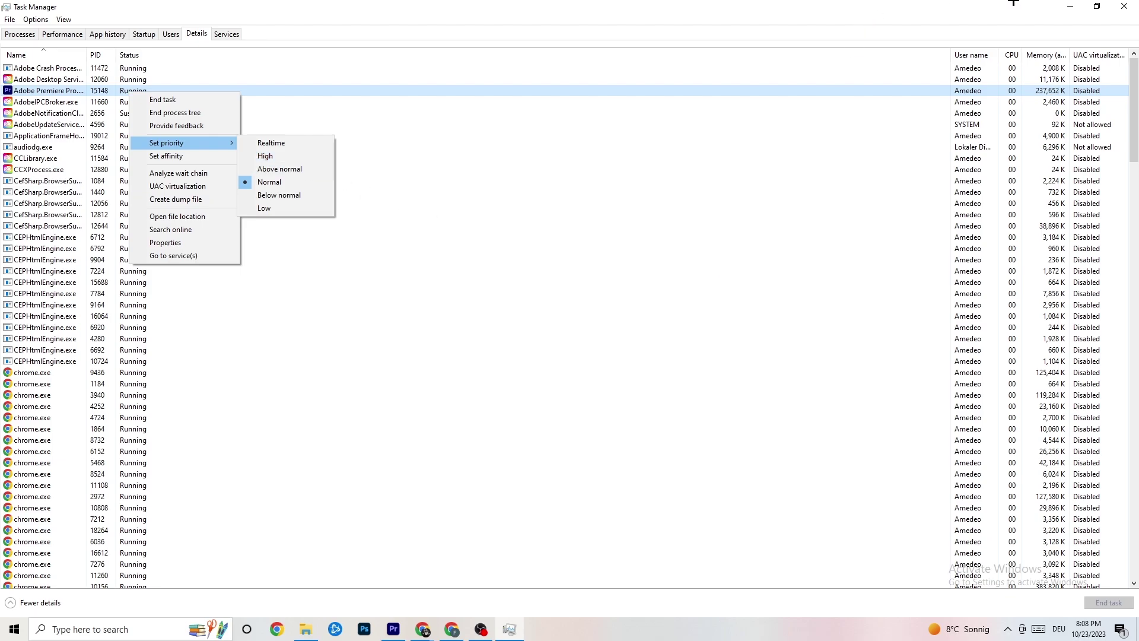
- Review the startup programs and the actions available for Adobe Updater Startup Utility, and close Task Manager
click(273, 69)
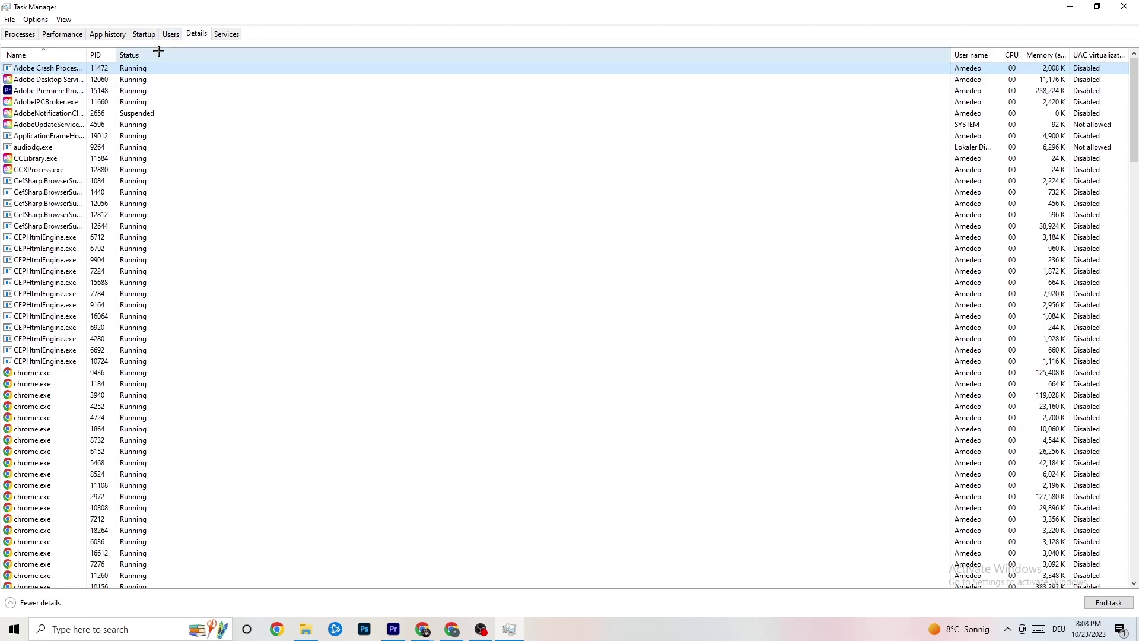
click(145, 35)
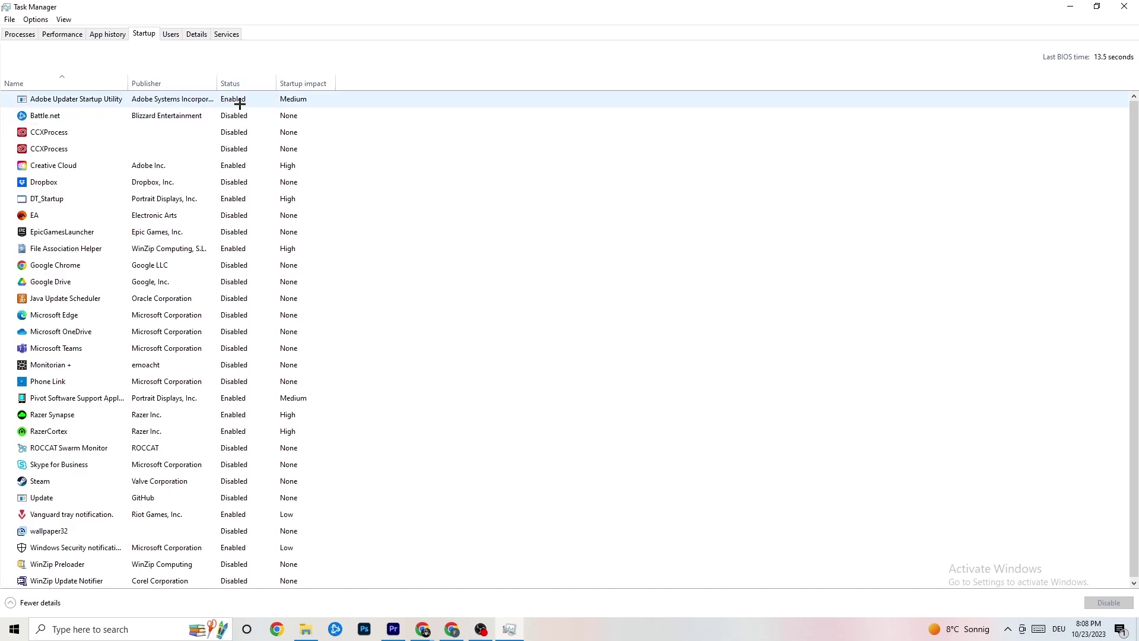
right_click(245, 104)
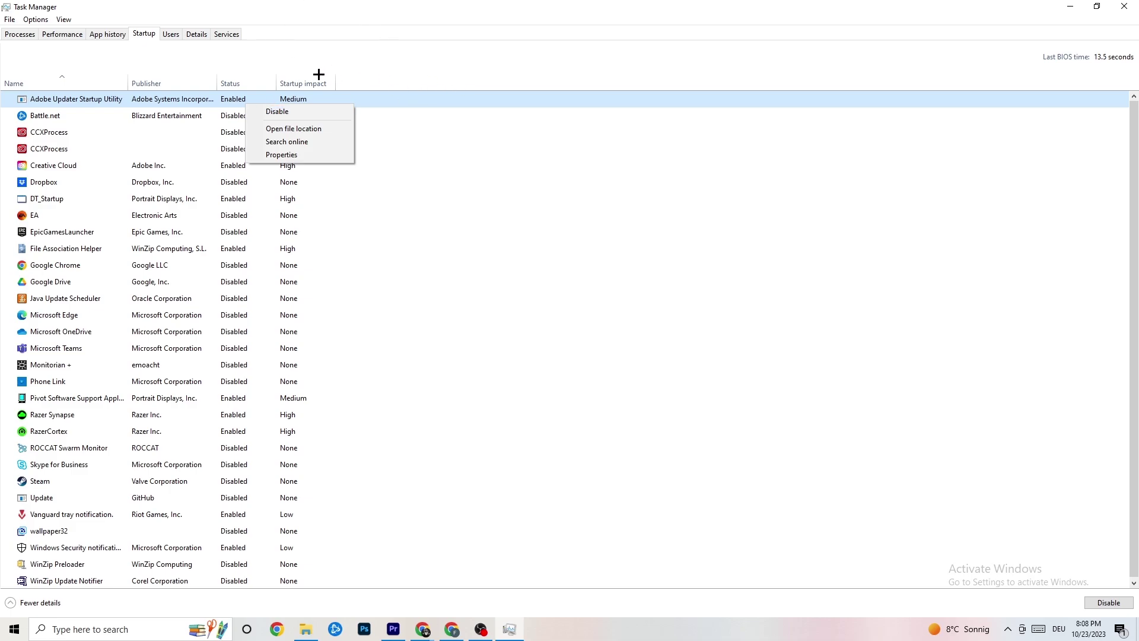
click(707, 32)
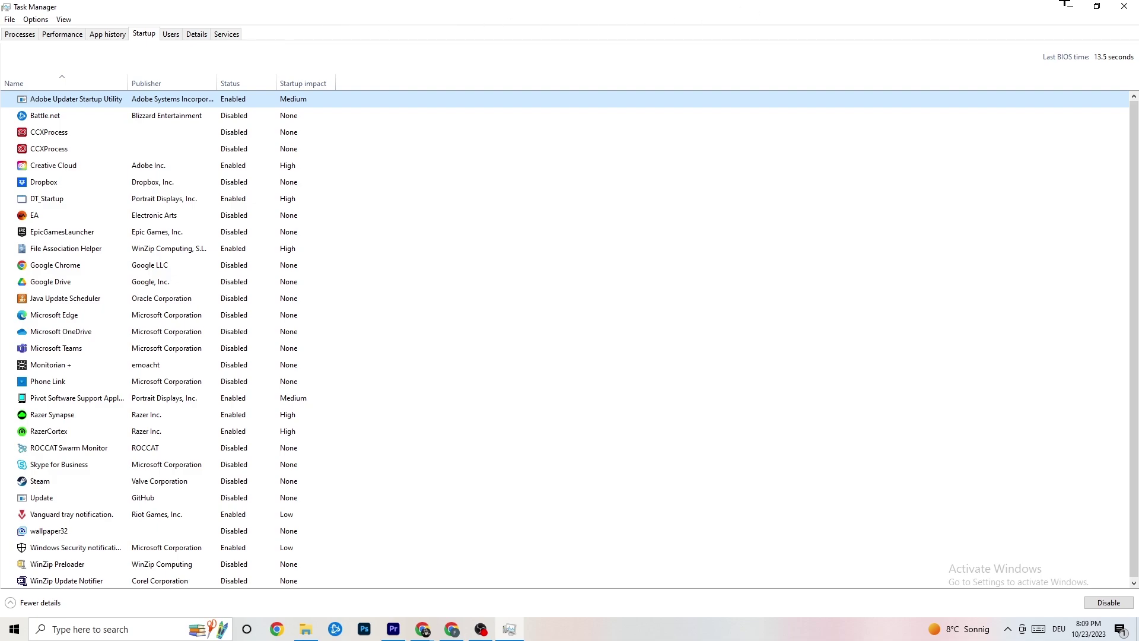
click(1124, 6)
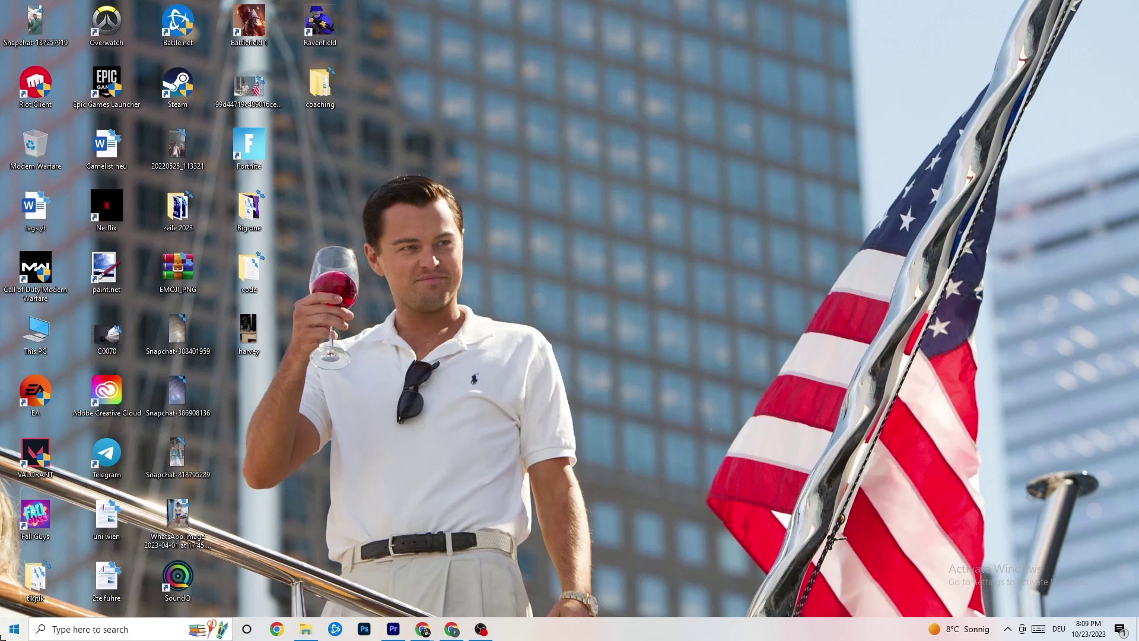
- Open the Windows display settings and examine the scaling and display resolution options
click(5, 633)
click(14, 574)
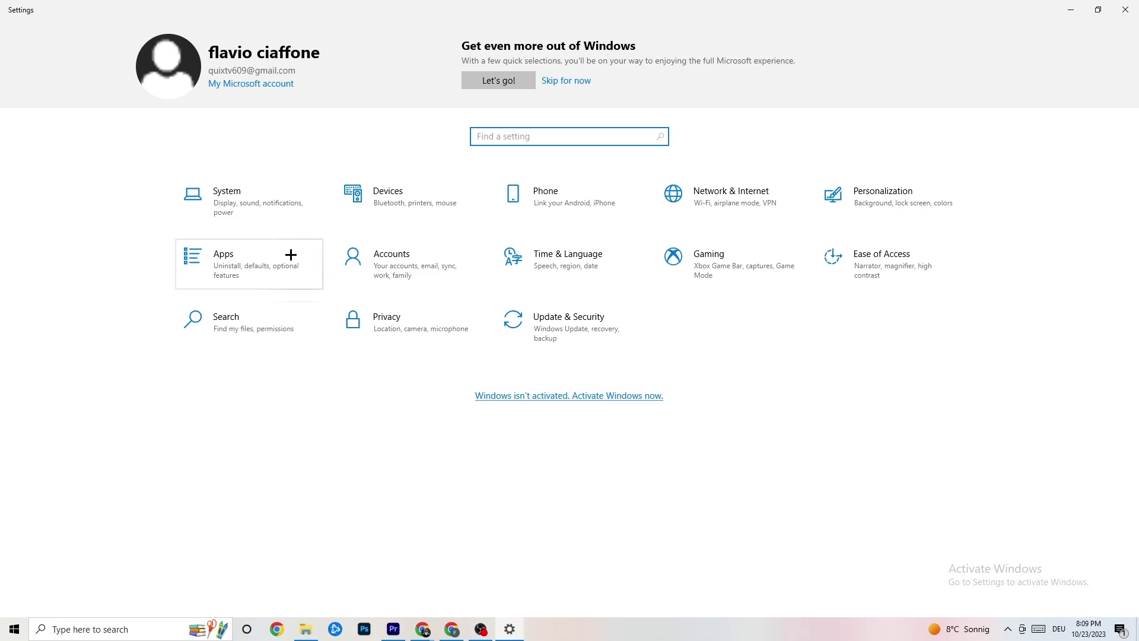
click(267, 203)
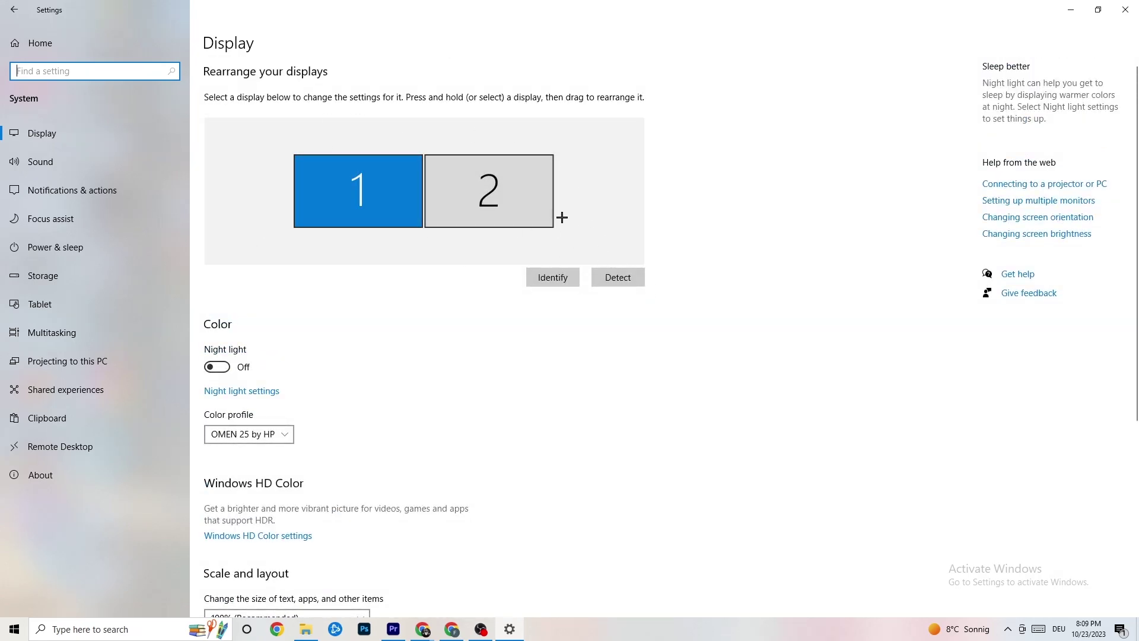
scroll(457, 256, down, 5)
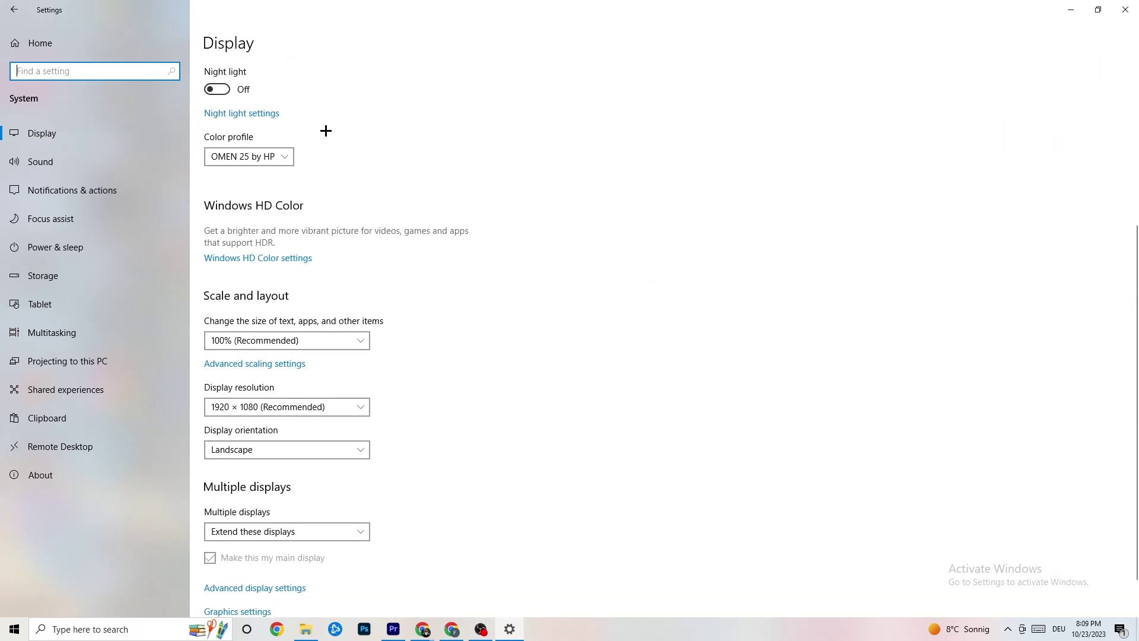
click(359, 348)
click(311, 343)
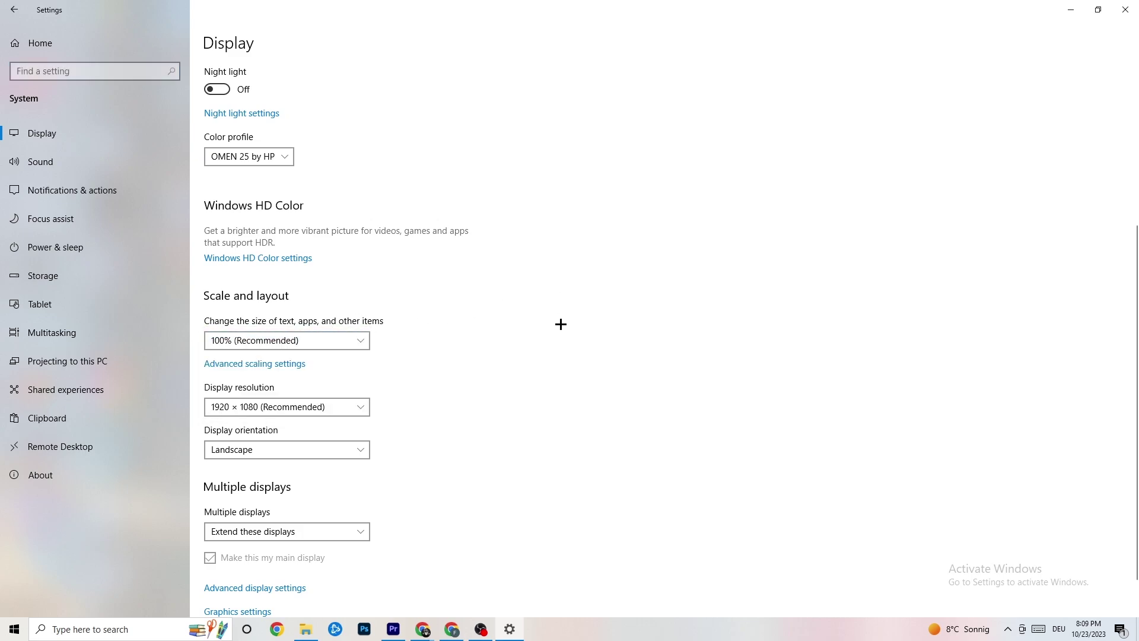
click(345, 407)
click(506, 357)
scroll(489, 323, down, 1)
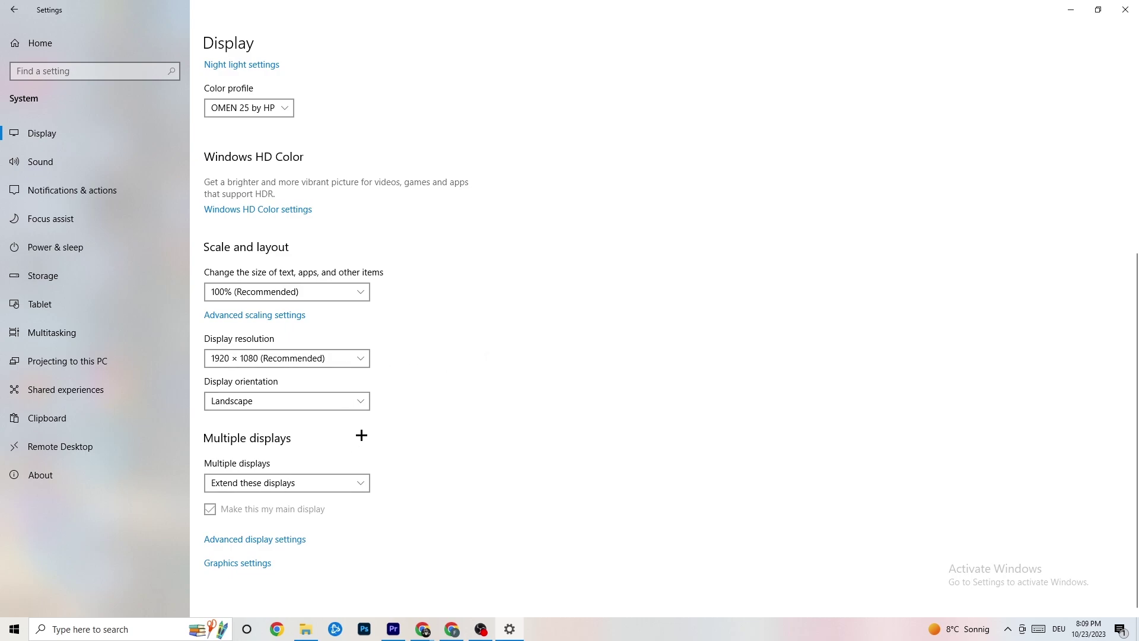
- Check the power and sleep settings and the available power plans, closing Power Options when done
click(127, 245)
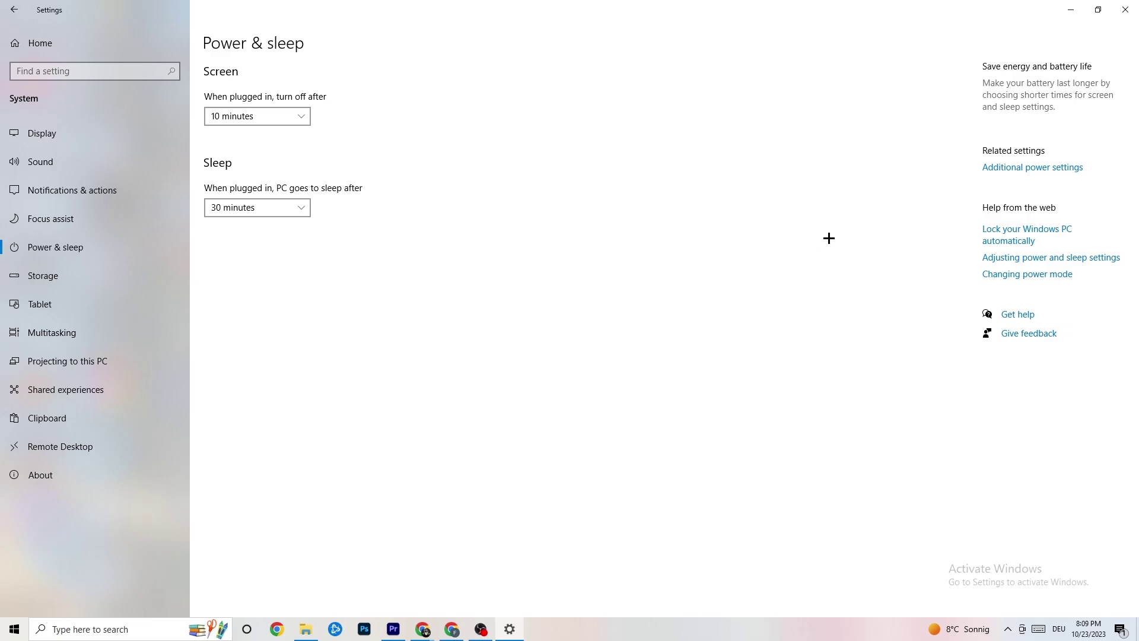
click(1023, 169)
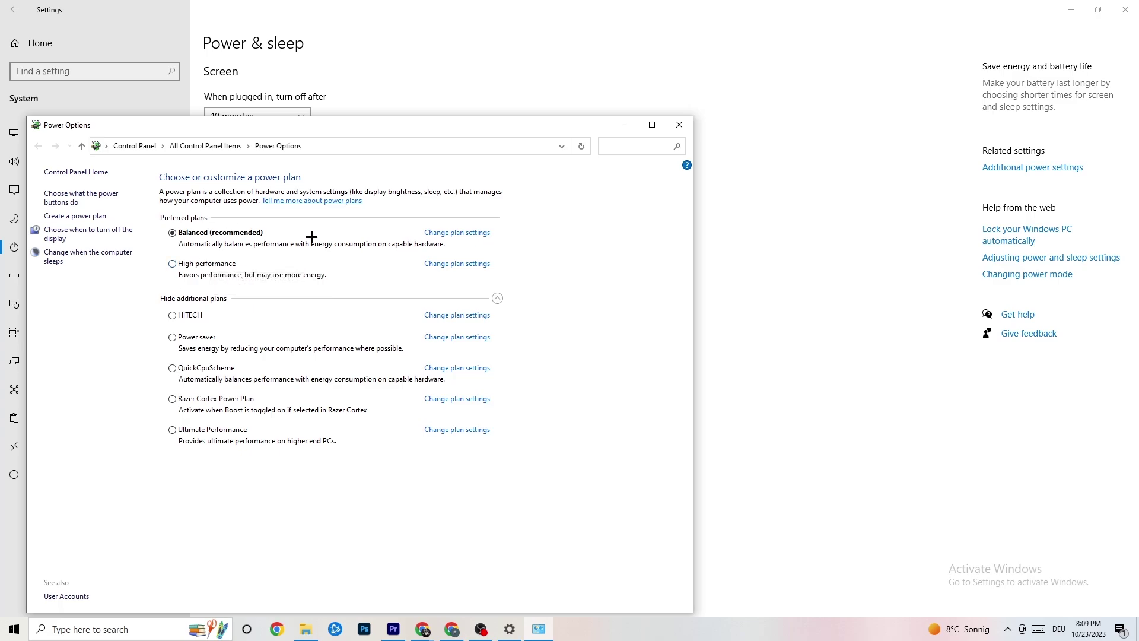
click(679, 127)
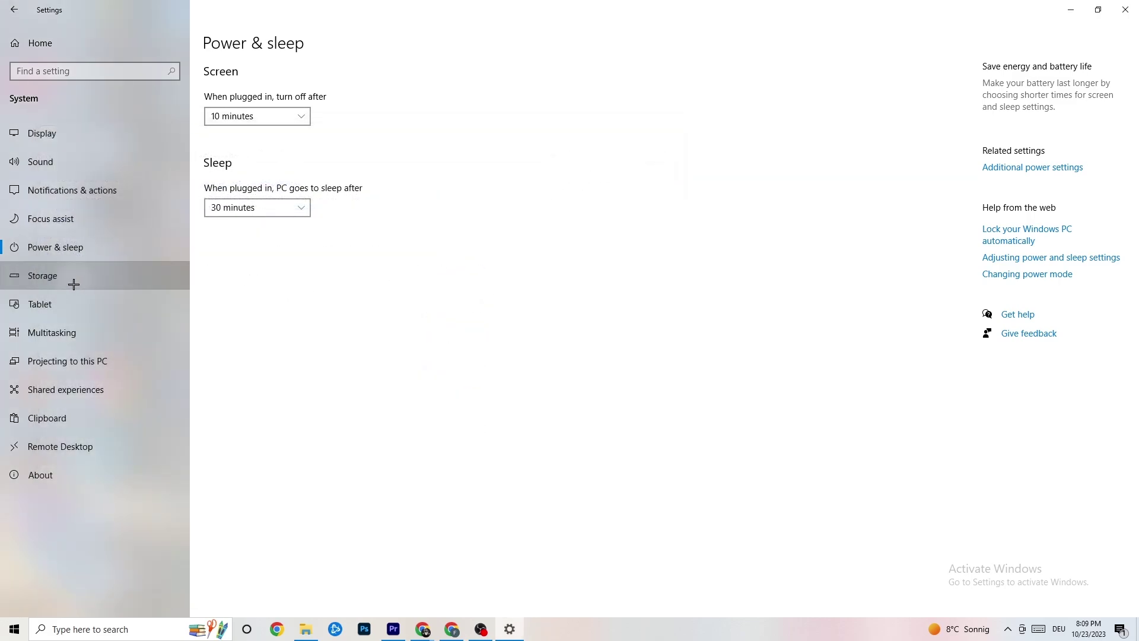
- Review the storage usage and the Storage Sense configuration, including how often it can run
click(73, 285)
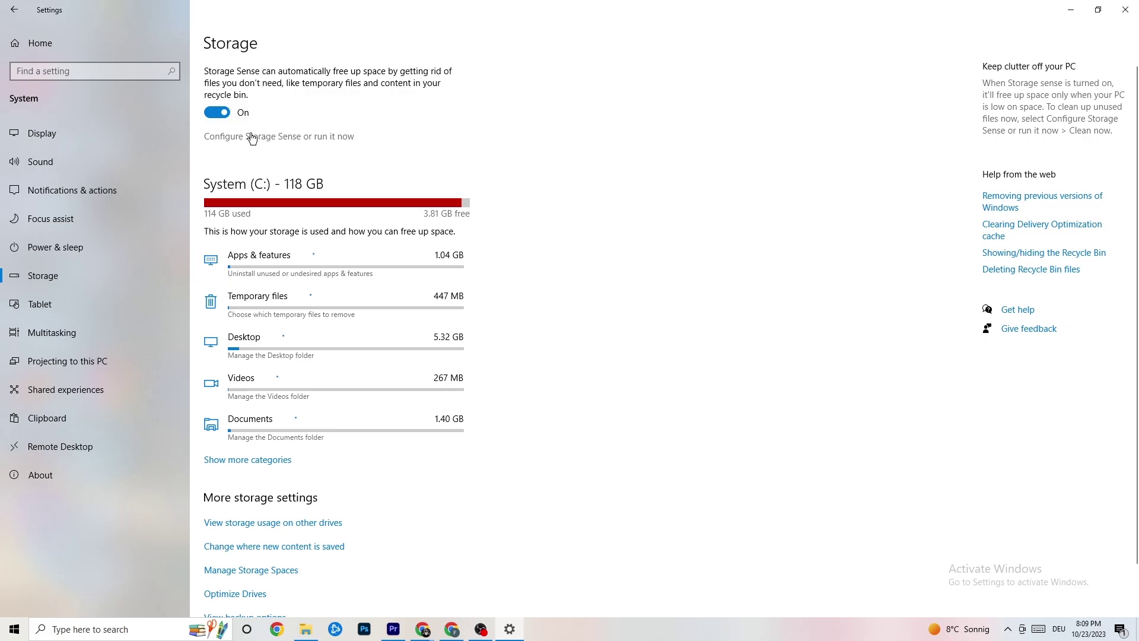
click(320, 138)
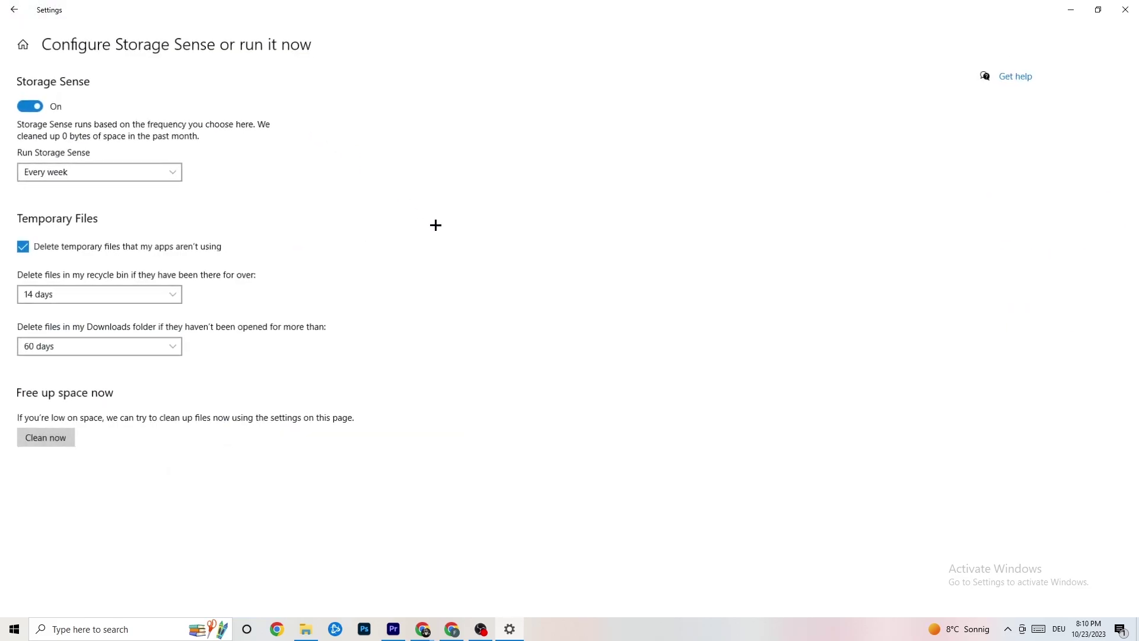
click(155, 172)
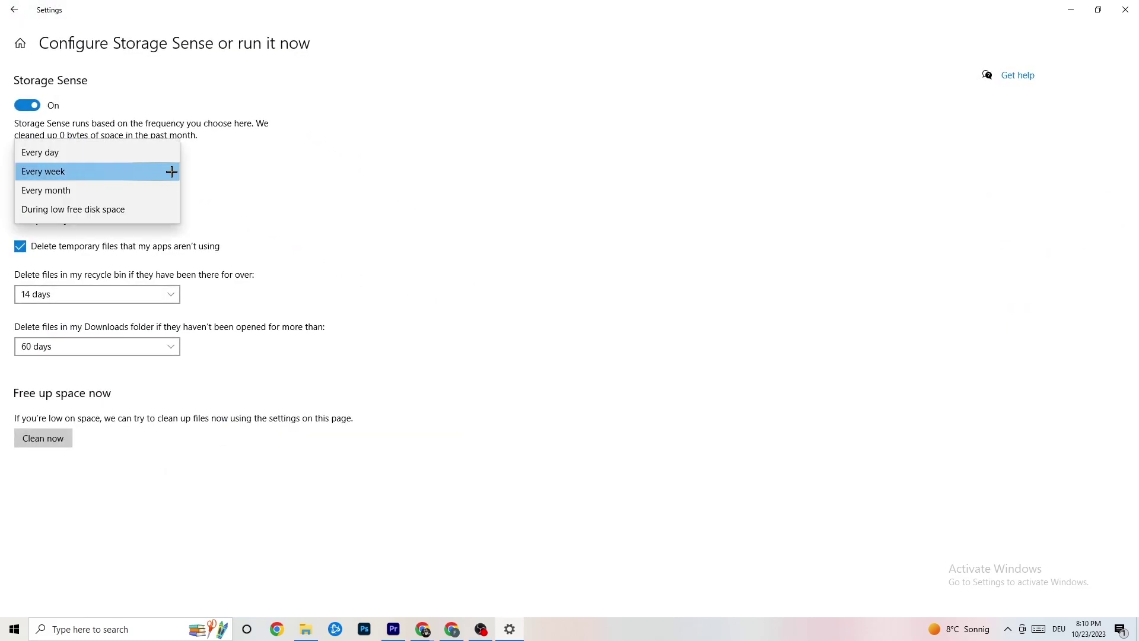
click(354, 170)
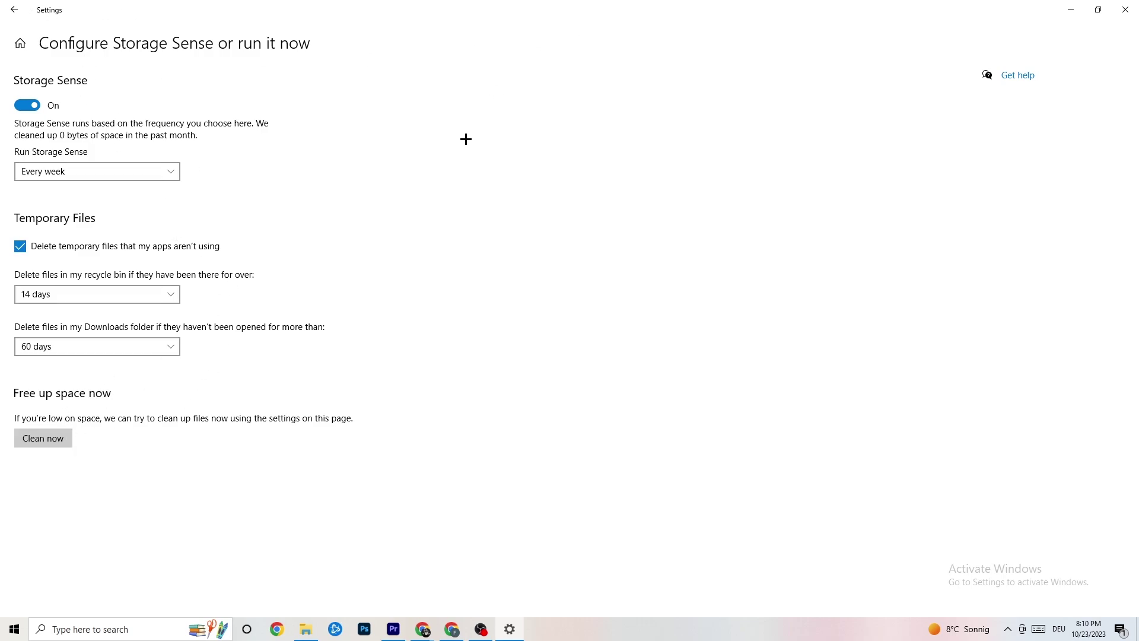
click(18, 12)
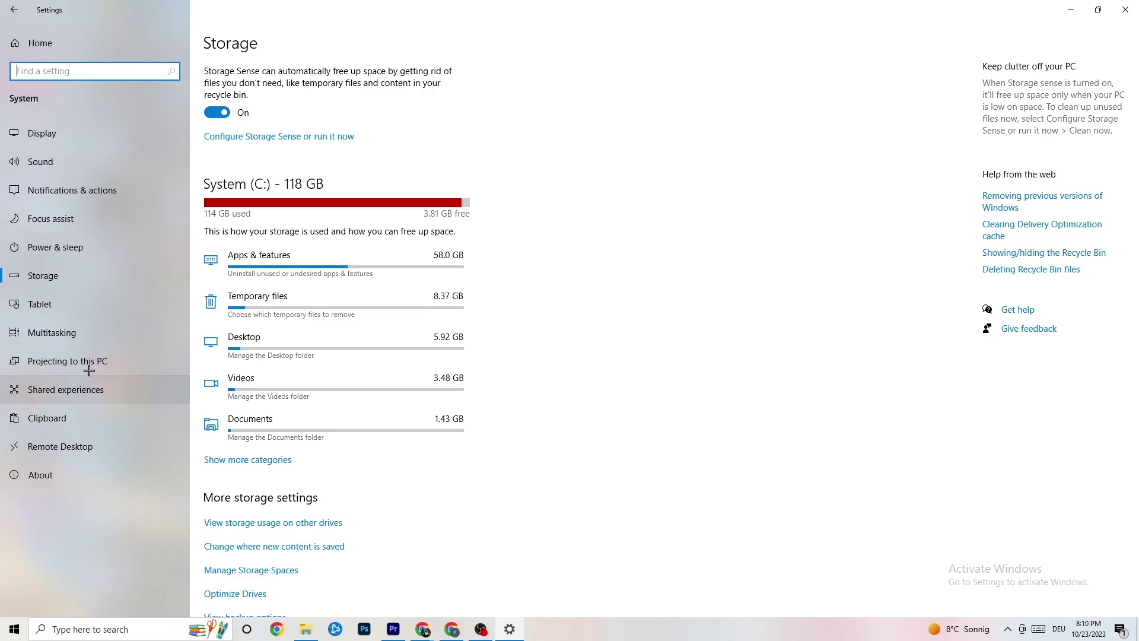
- Look through the installed apps list and the default apps in the Apps settings
click(4, 7)
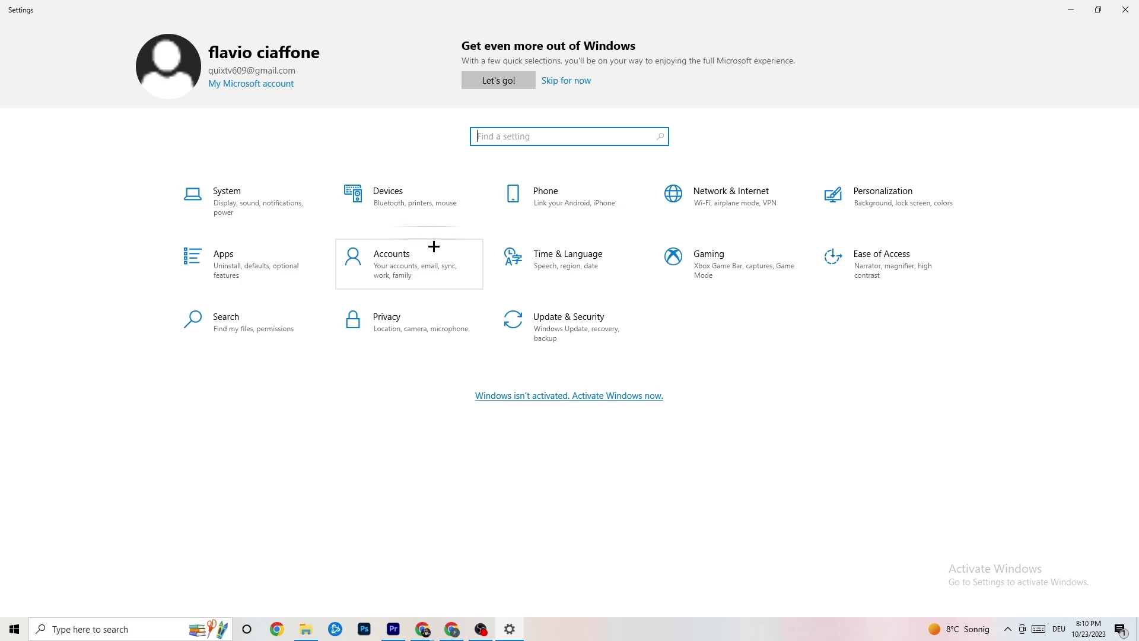
click(254, 262)
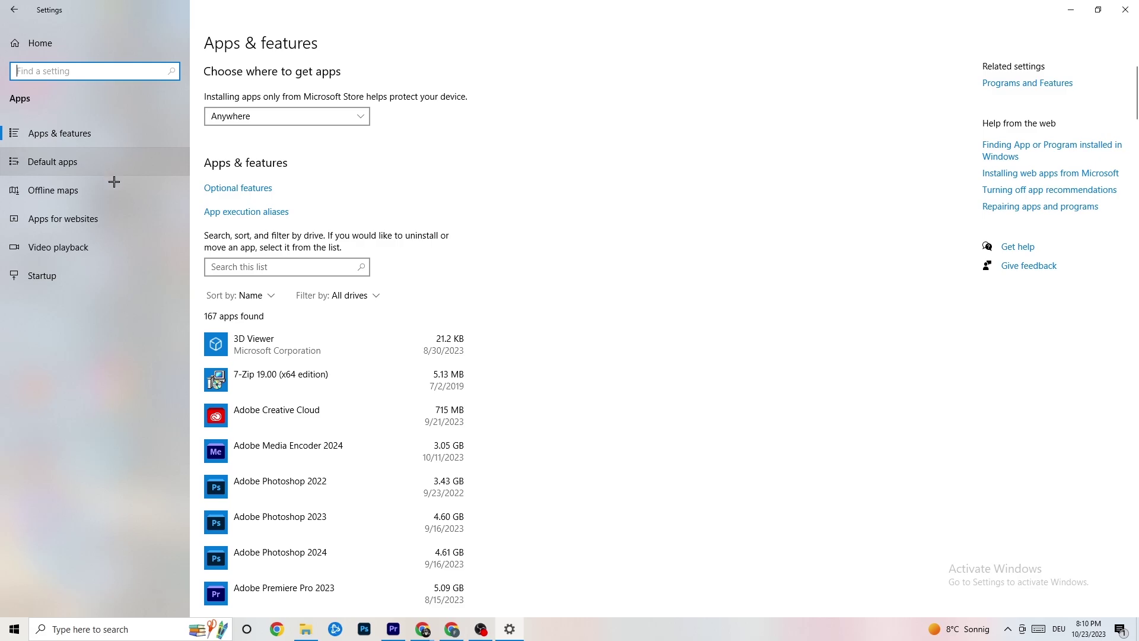
click(89, 162)
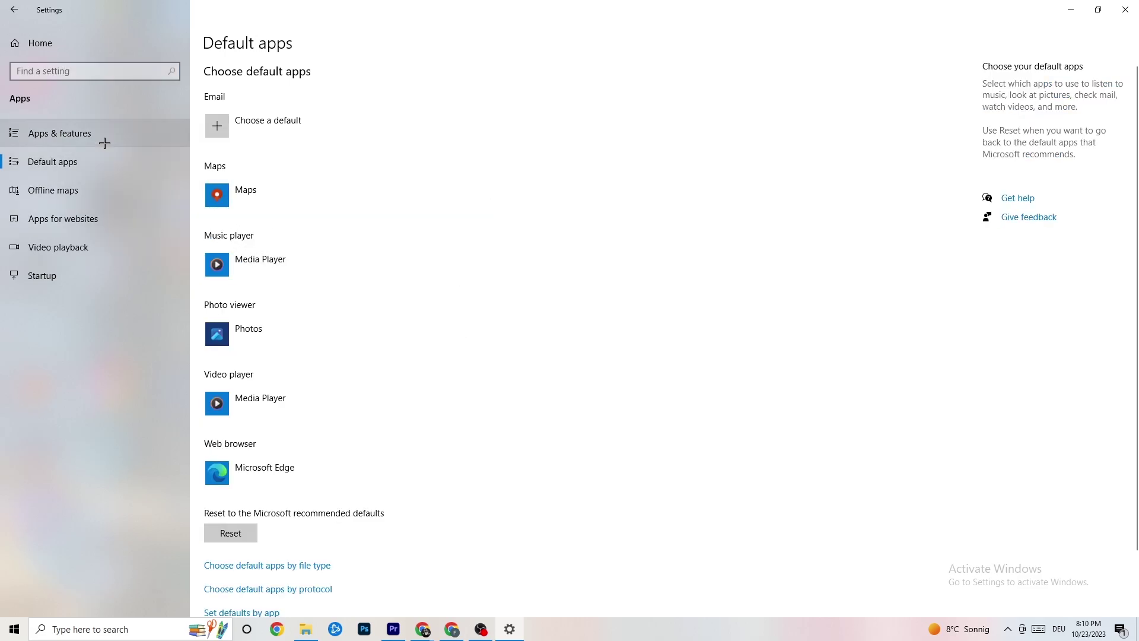
click(104, 134)
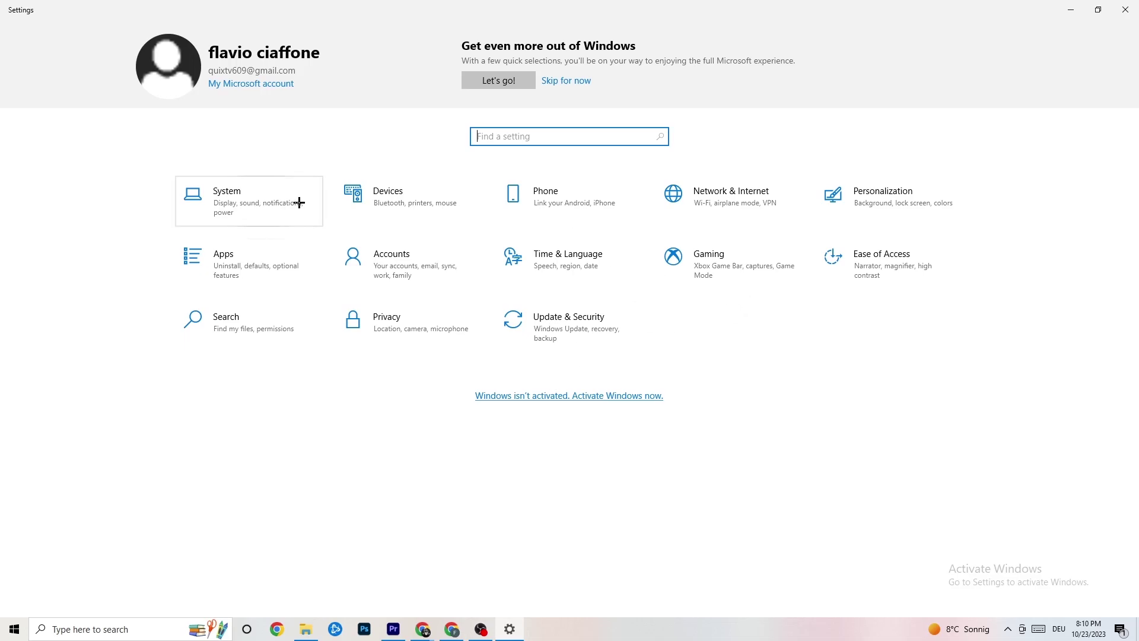
- Review the Xbox Game Bar, Captures and Game Mode settings, and open Update & Security
click(731, 283)
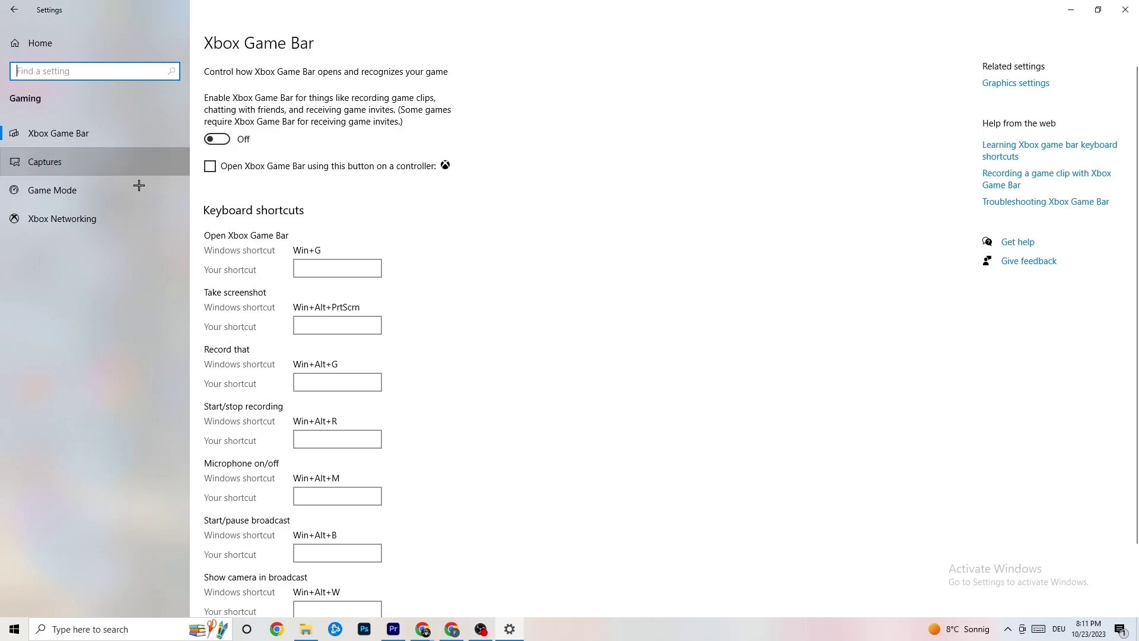
click(135, 159)
scroll(398, 254, down, 3)
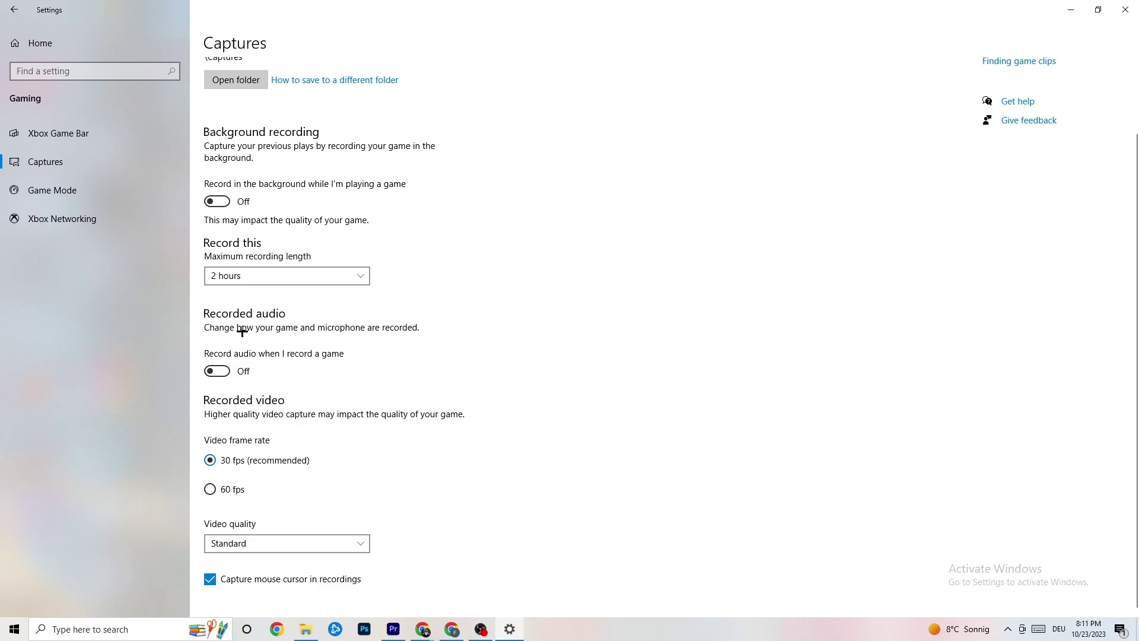
click(75, 189)
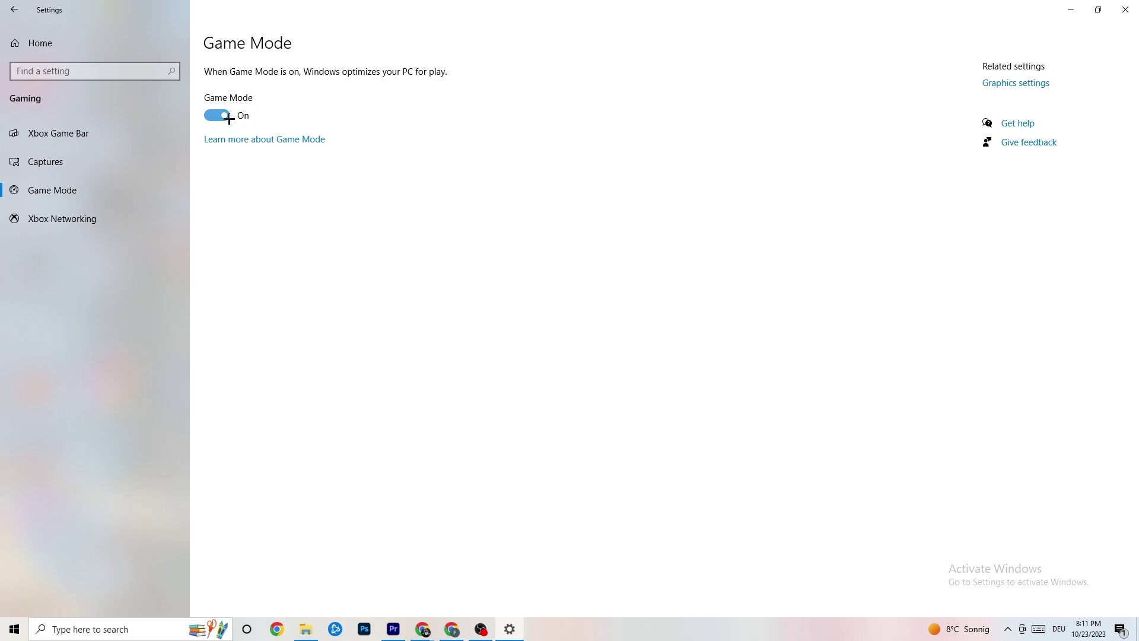
click(14, 9)
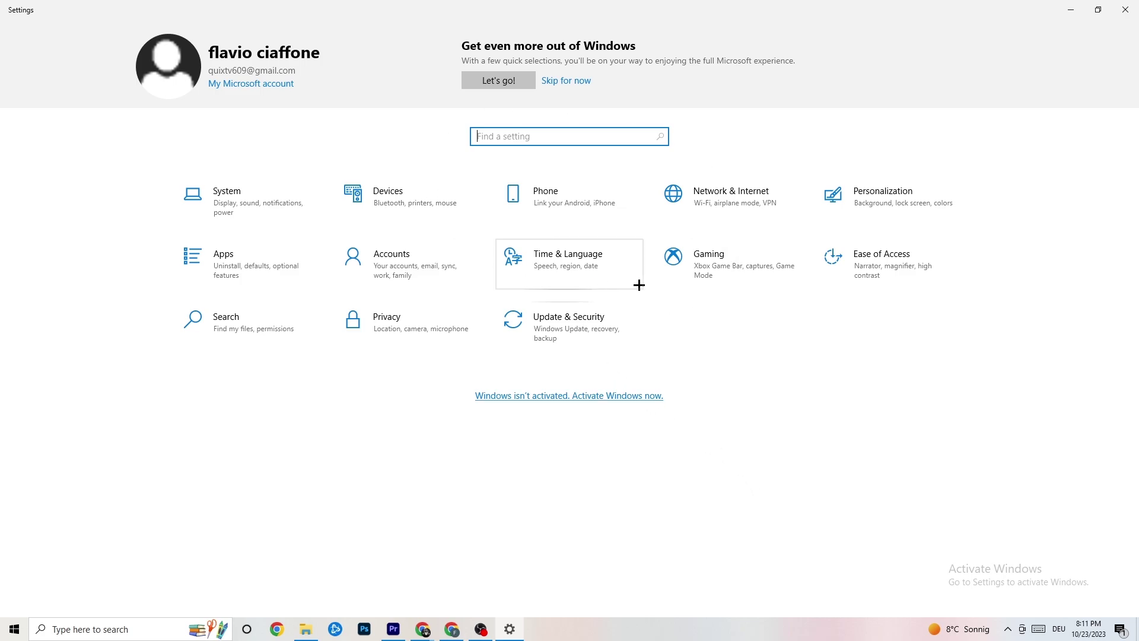
click(578, 321)
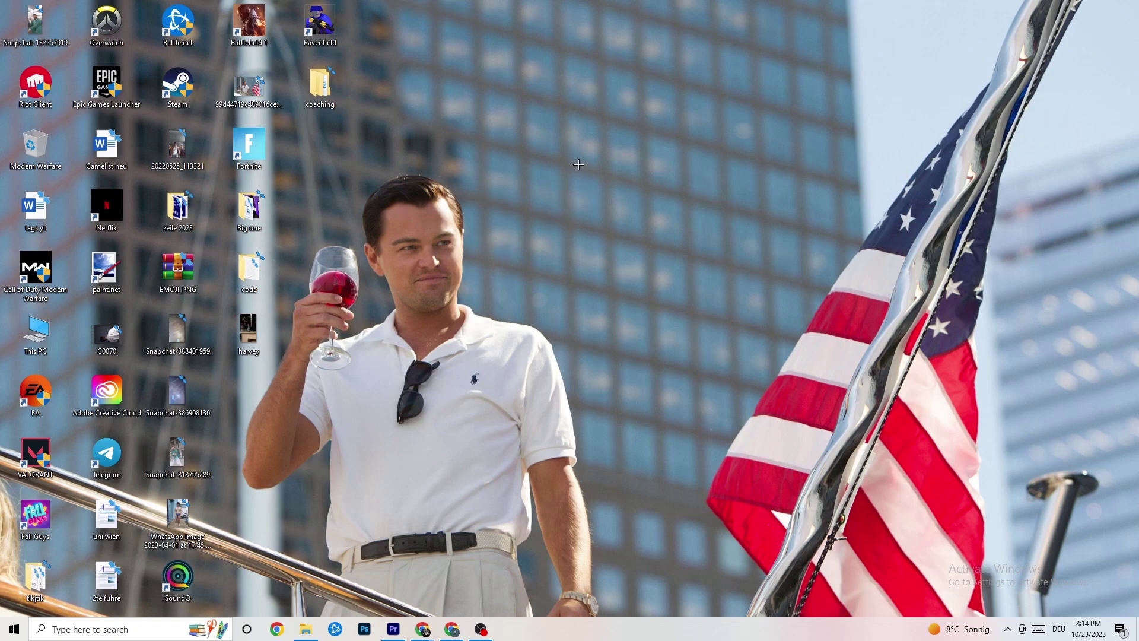
- Open NVIDIA Control Panel from the desktop and examine the choices for adjusting image settings with preview
right_click(510, 154)
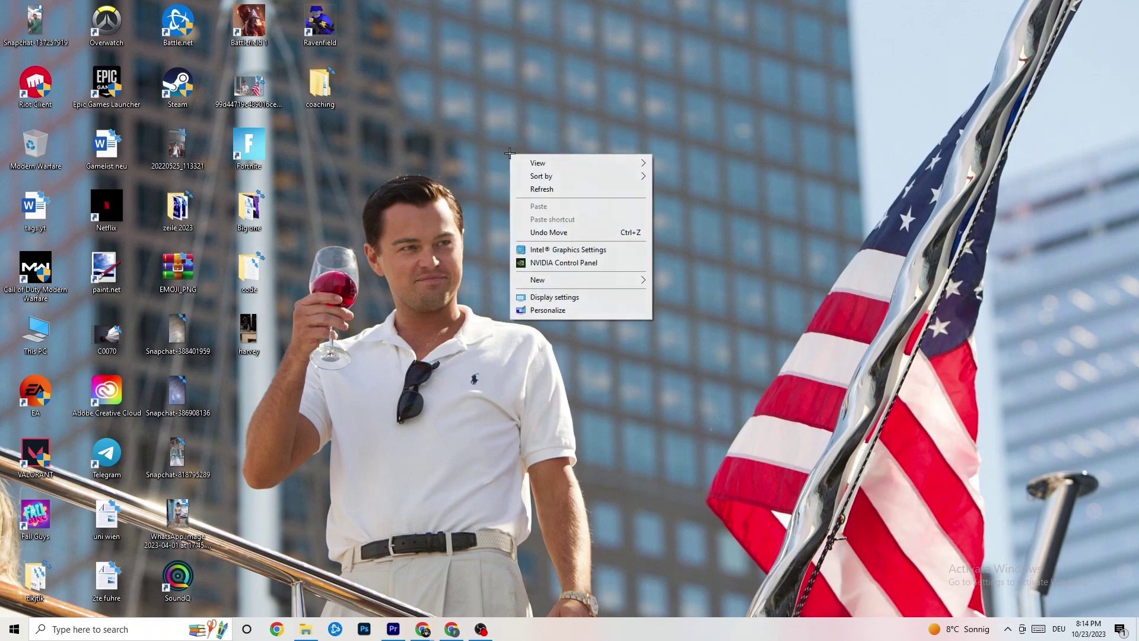
click(552, 266)
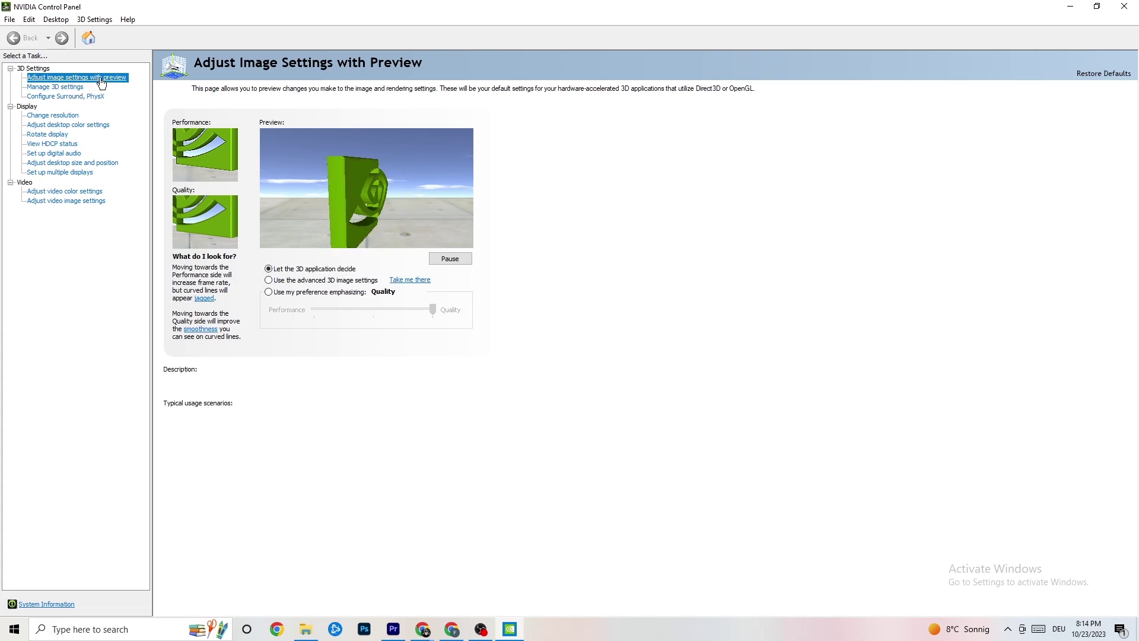
mouse_move(299, 275)
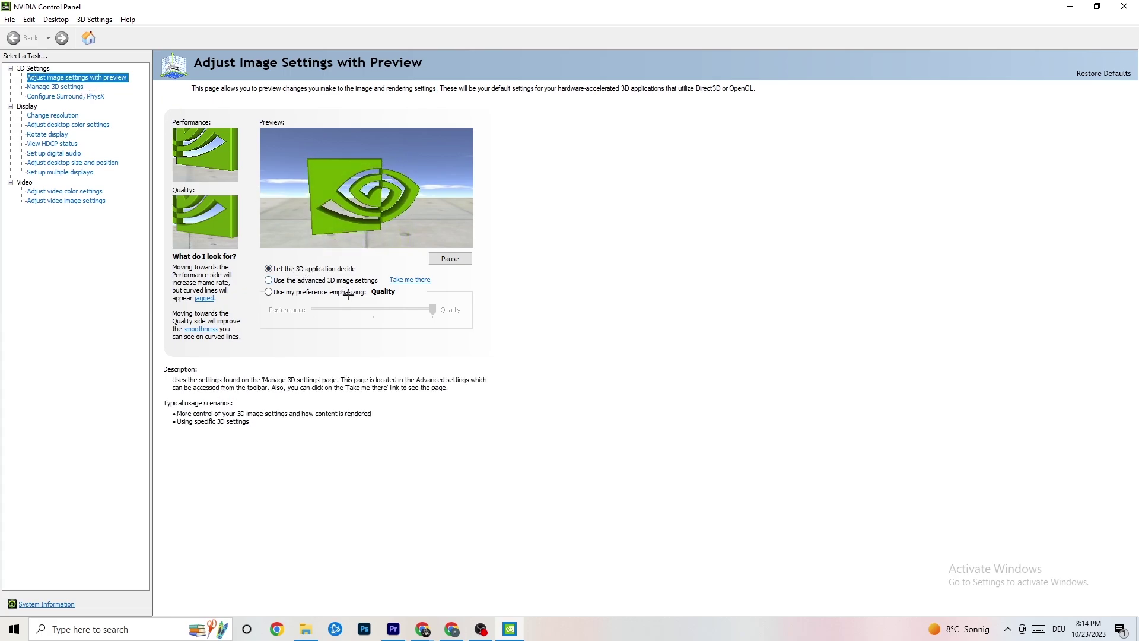
mouse_move(311, 315)
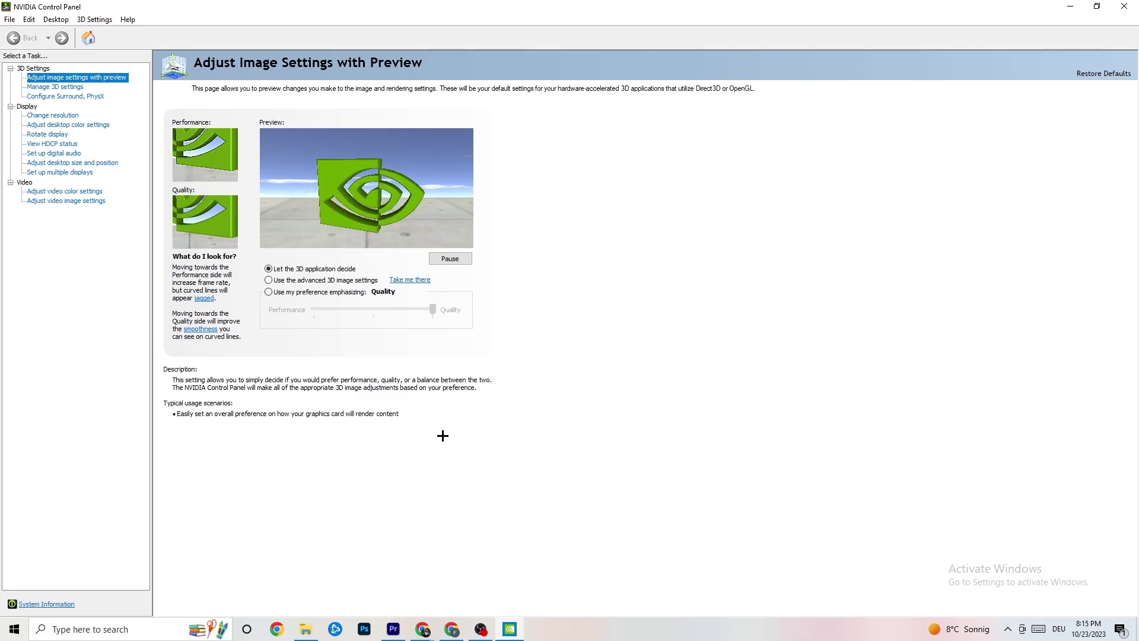
- Check the resolution list and refresh rate setting for the display, and close NVIDIA Control Panel
click(48, 116)
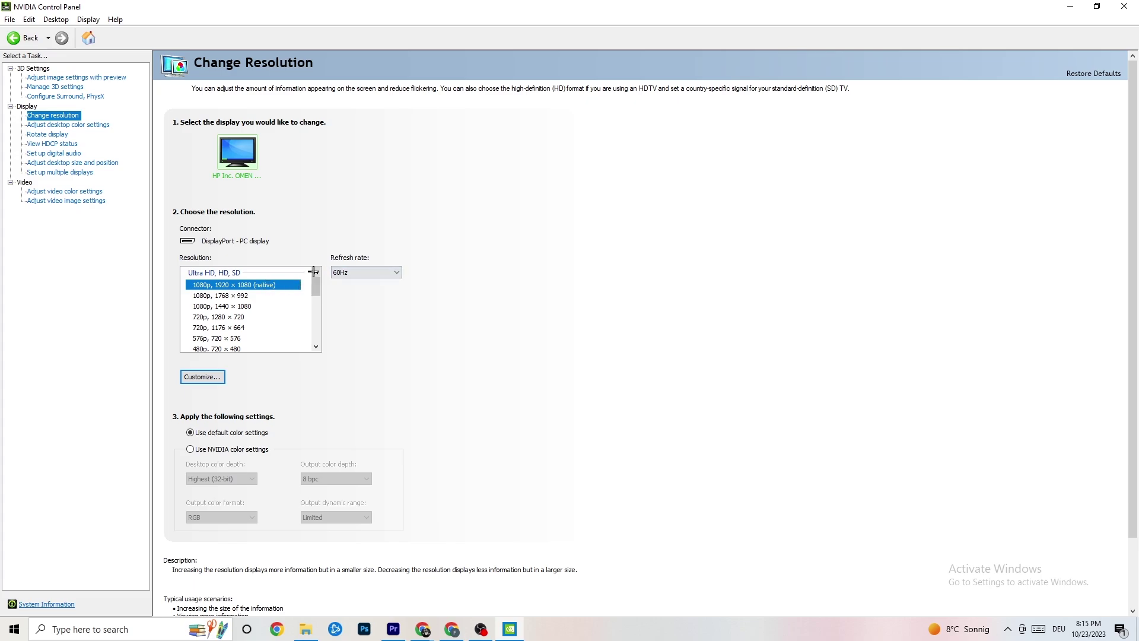
drag(316, 291, 316, 278)
key(alt+F4)
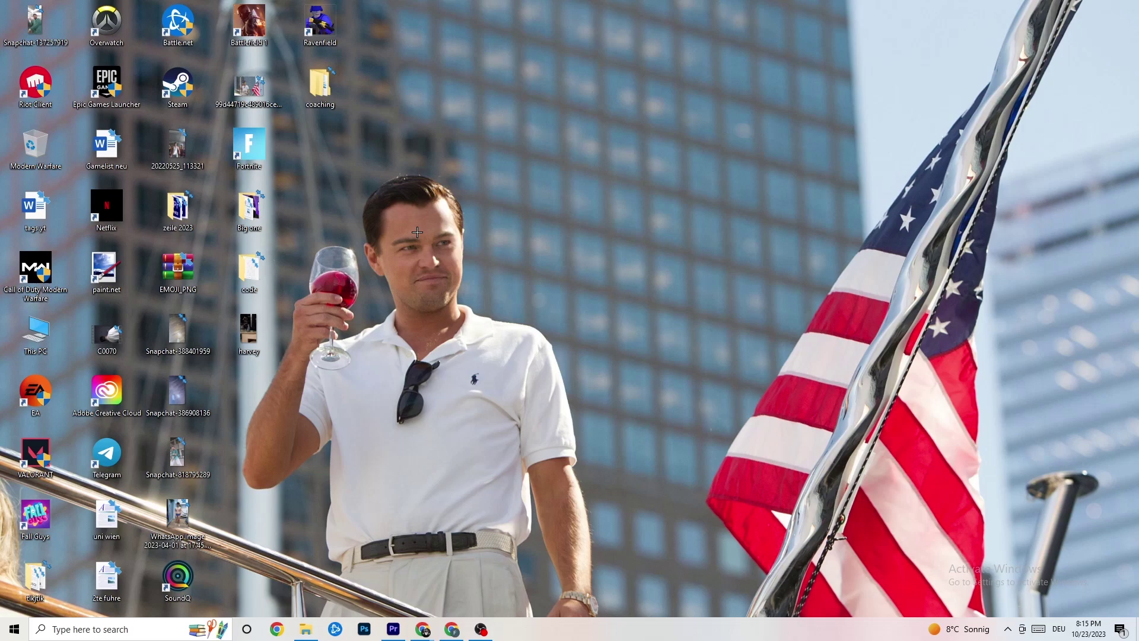
- Show the computer's sleep, shut down and restart choices and dismiss them without picking one
click(15, 629)
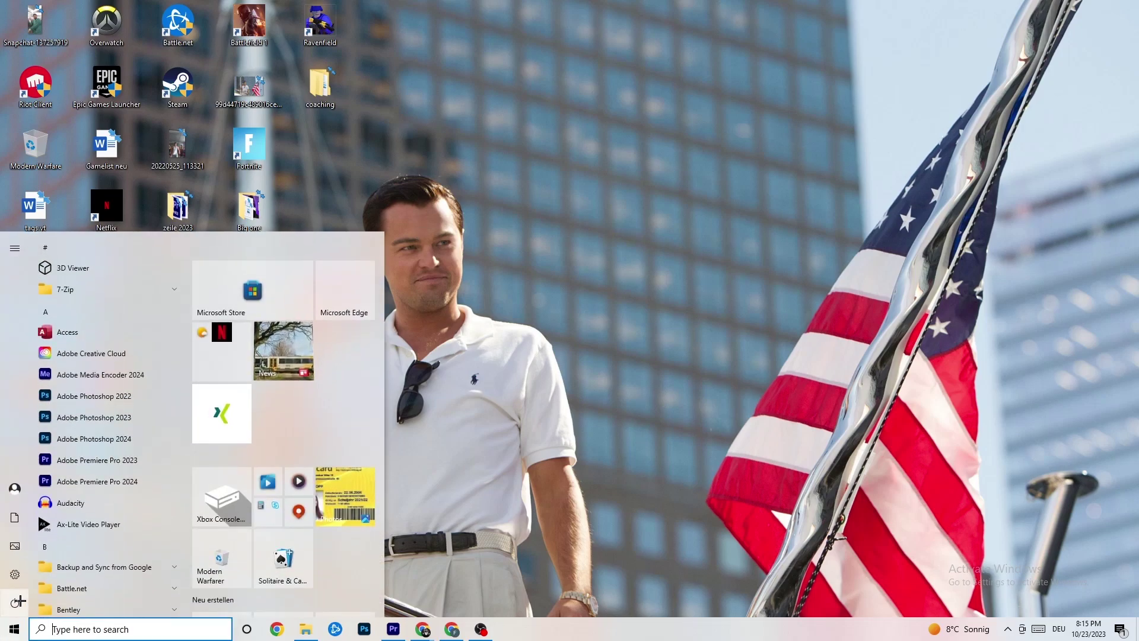
click(47, 603)
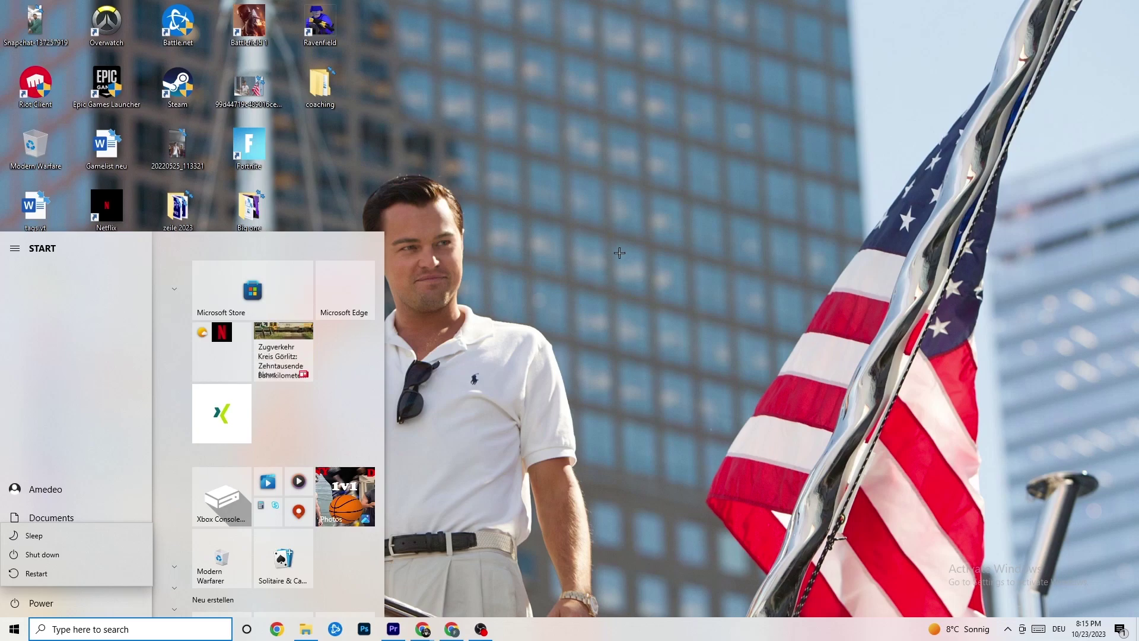
click(570, 235)
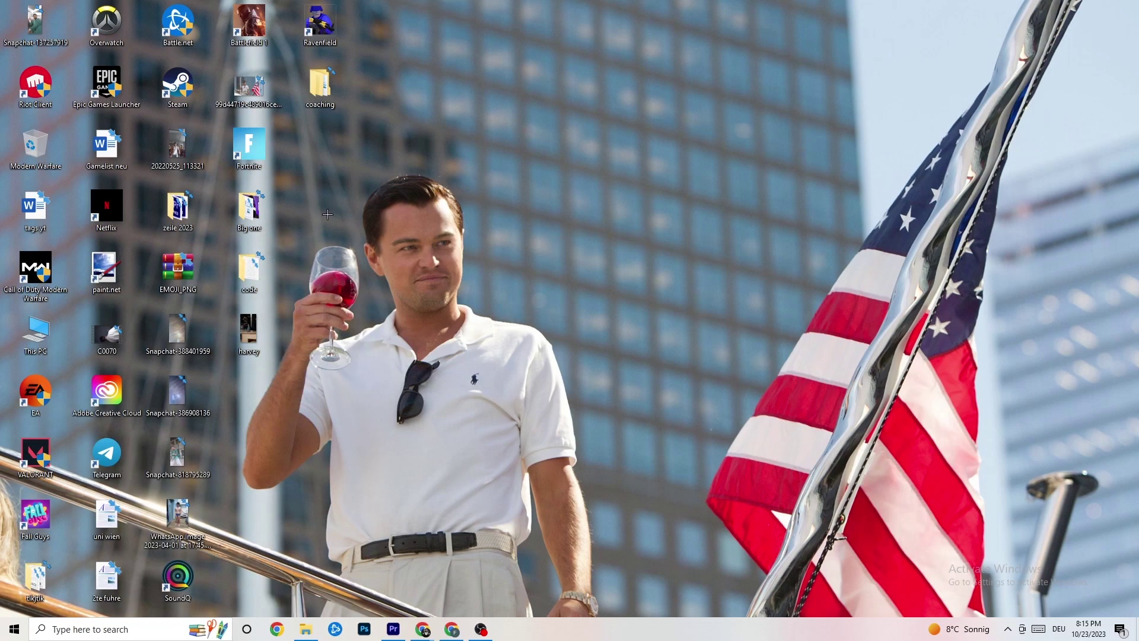